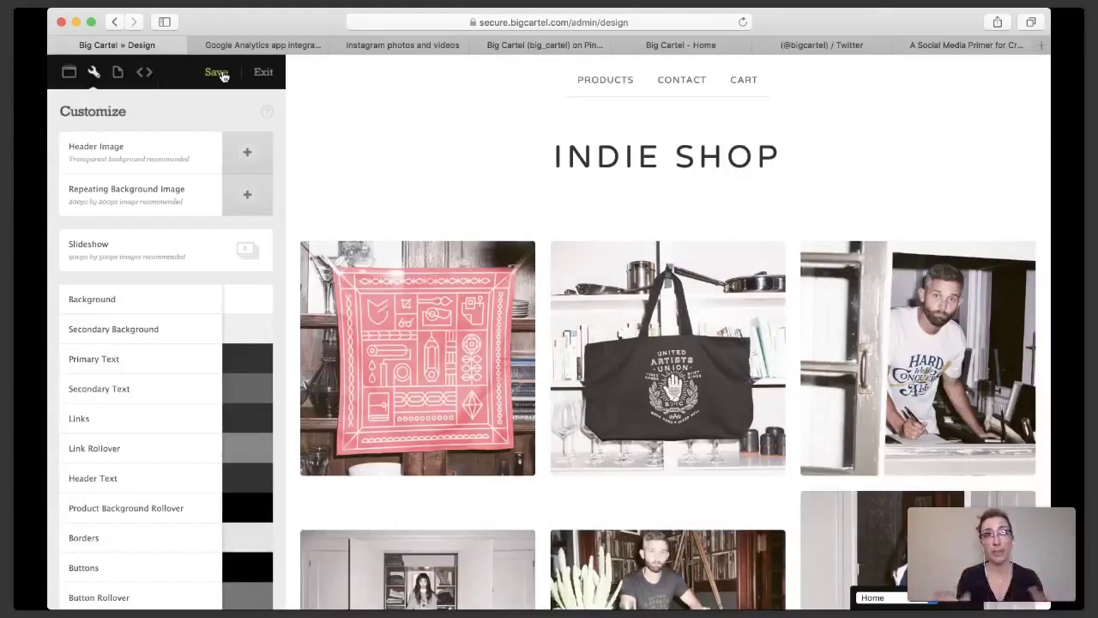
- Look over the advanced theme code options and preview the Netizen theme on the shop
click(145, 73)
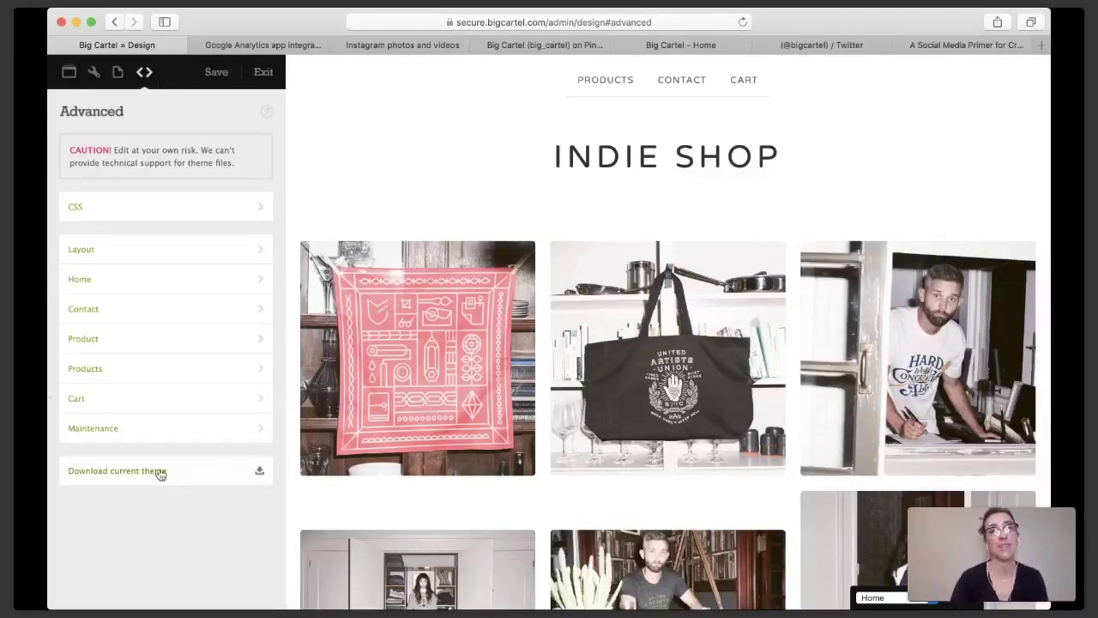
click(70, 75)
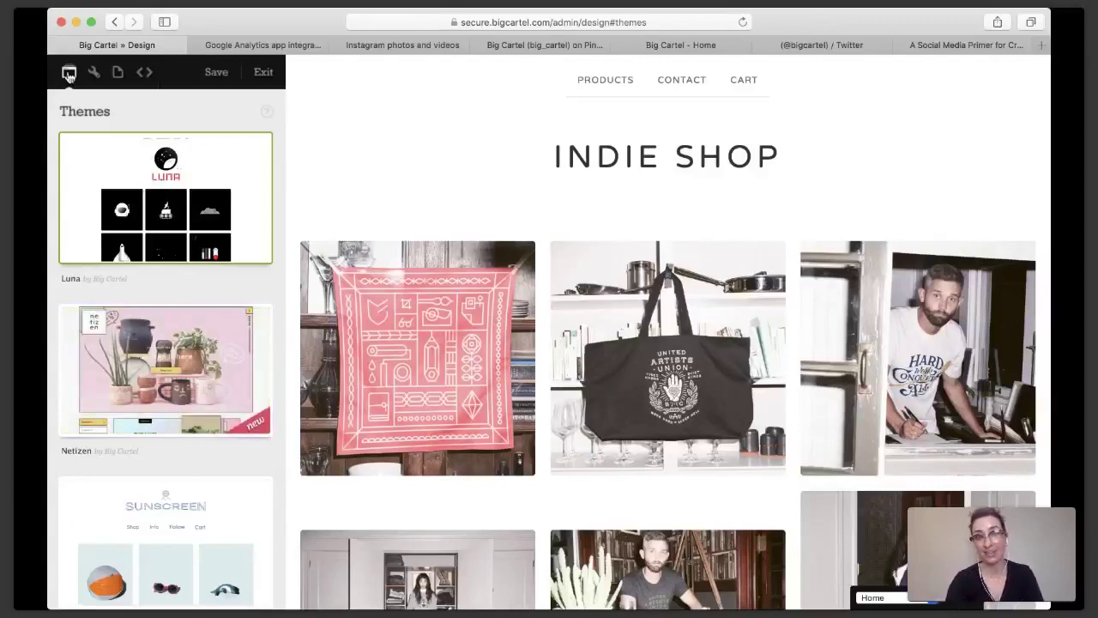
click(177, 395)
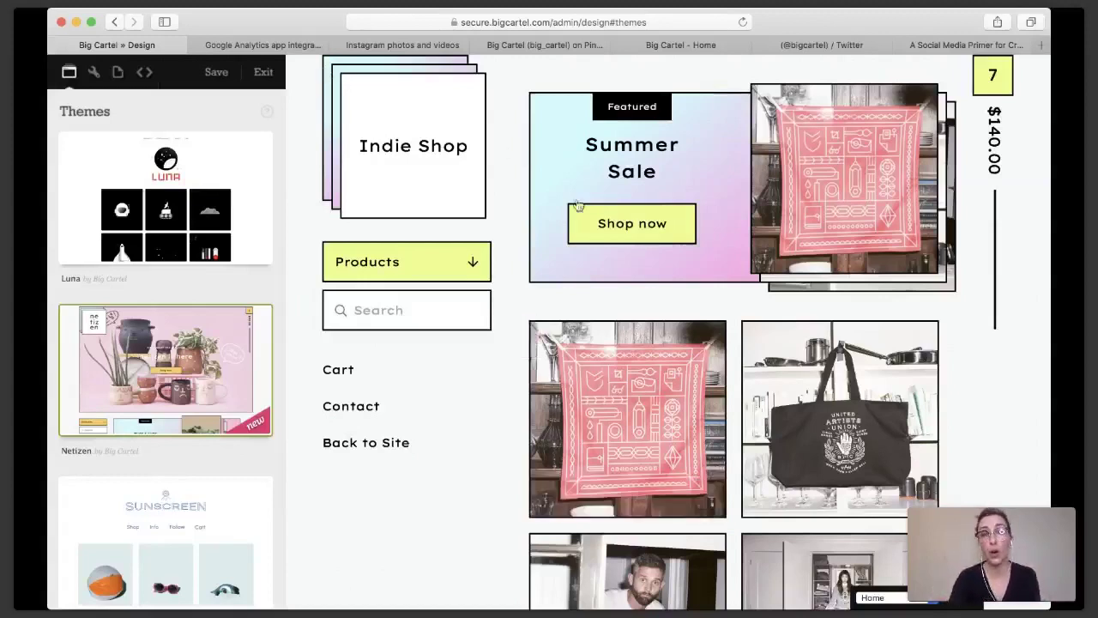
- Change the Netizen theme's Left Gradient colour to a stronger turquoise
click(94, 74)
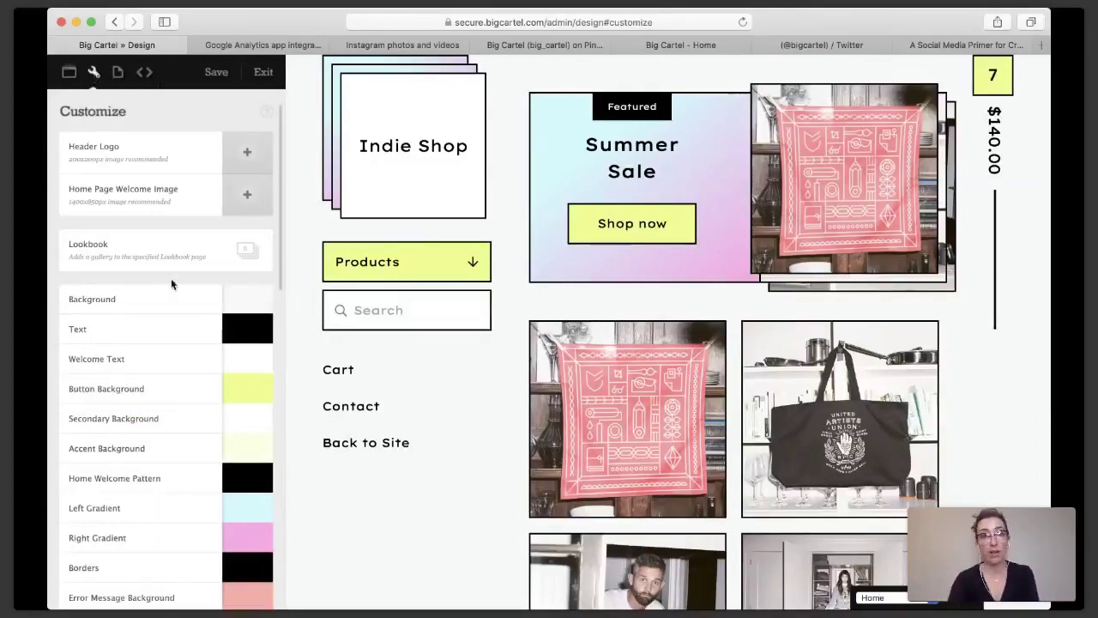
scroll(172, 283, down, 2)
click(240, 447)
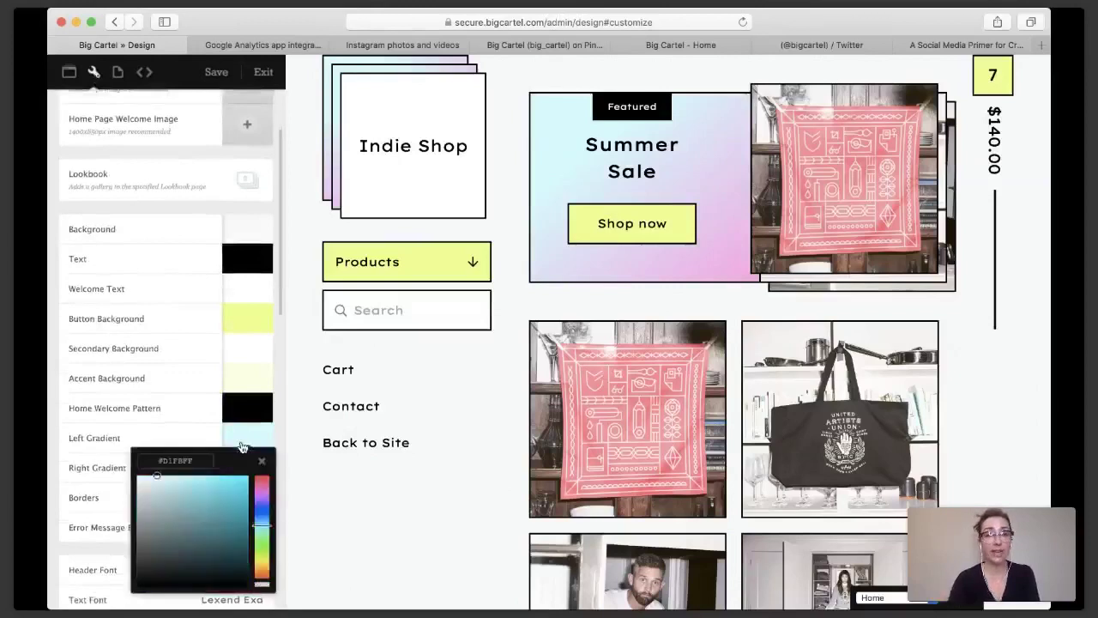
click(241, 491)
scroll(232, 429, down, 1)
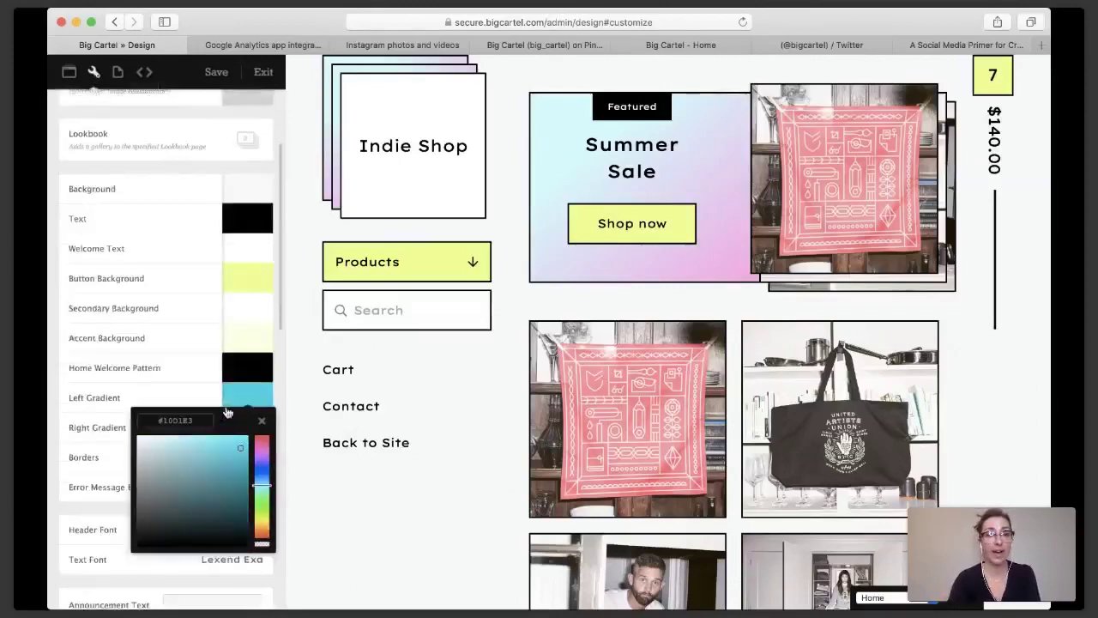
click(262, 424)
- Change the Netizen theme's Right Gradient colour to a deep saturated blue
click(249, 428)
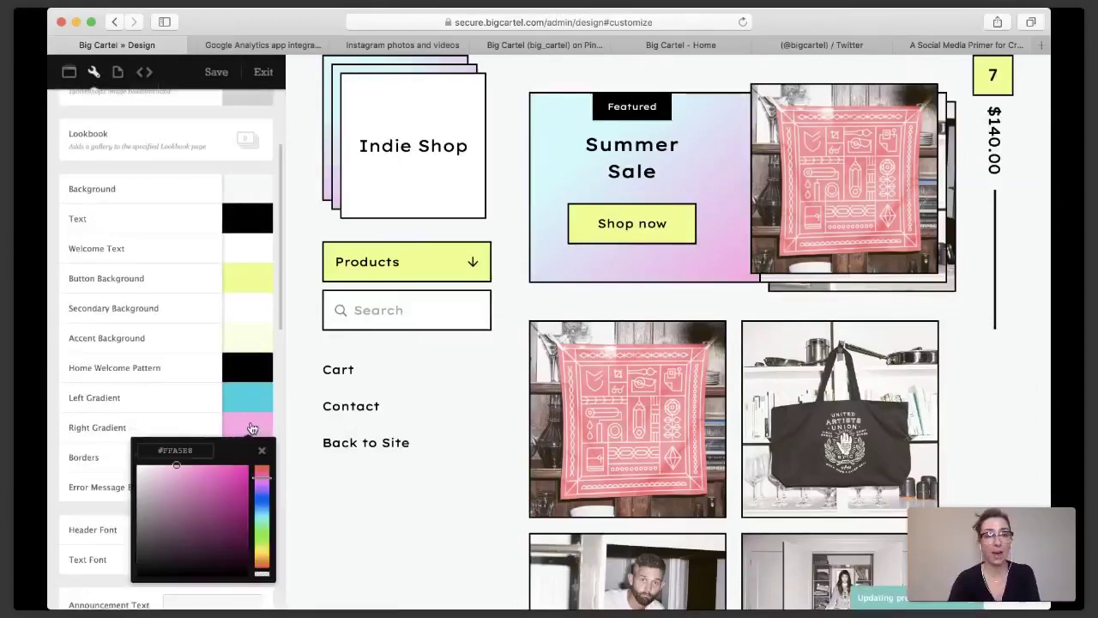
click(262, 498)
click(243, 479)
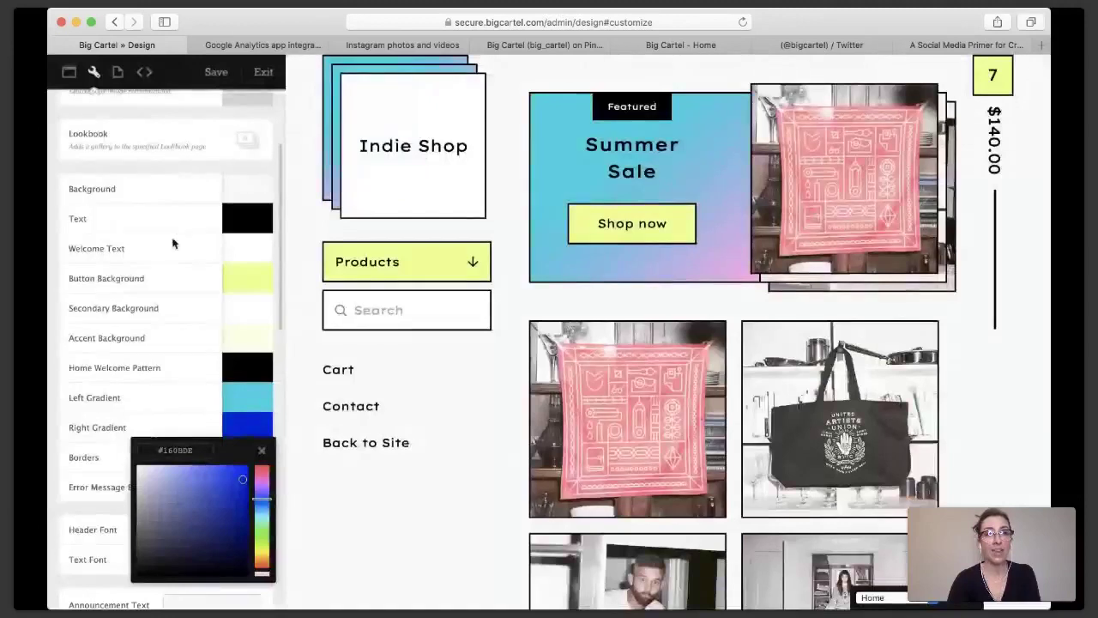
- Change the Netizen theme's Button Background to crimson red and leave the design editor without saving
click(247, 276)
click(260, 324)
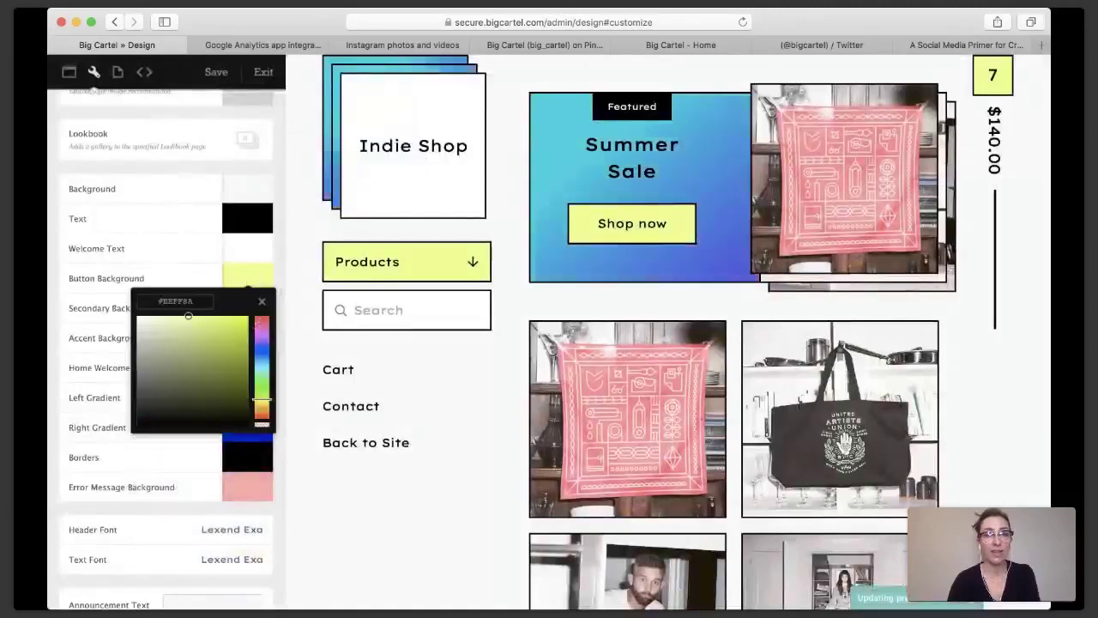
click(244, 323)
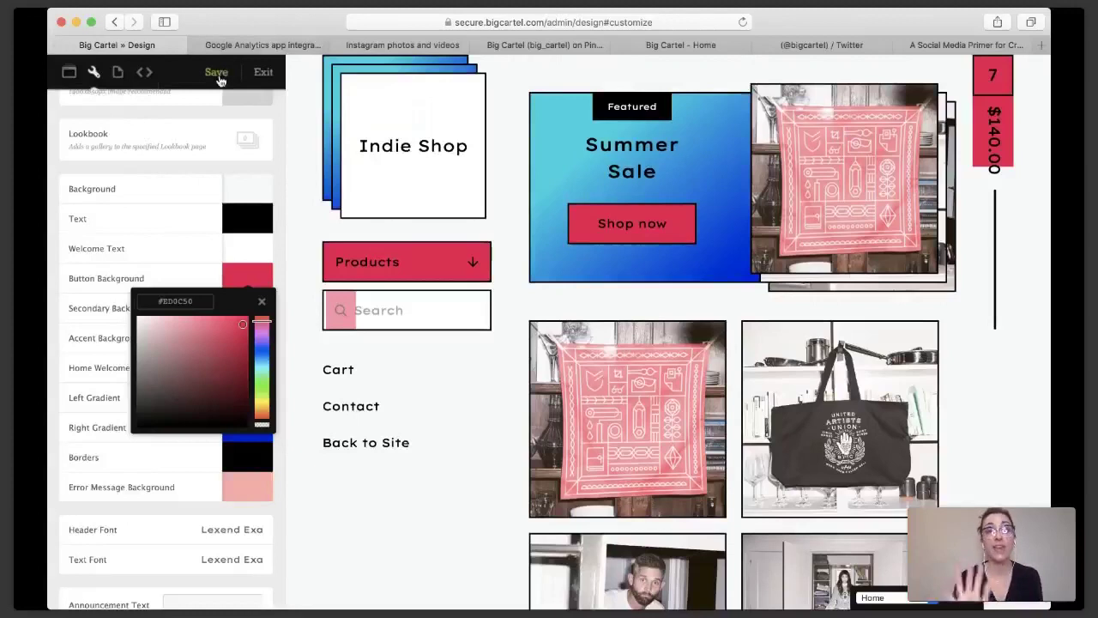
click(265, 74)
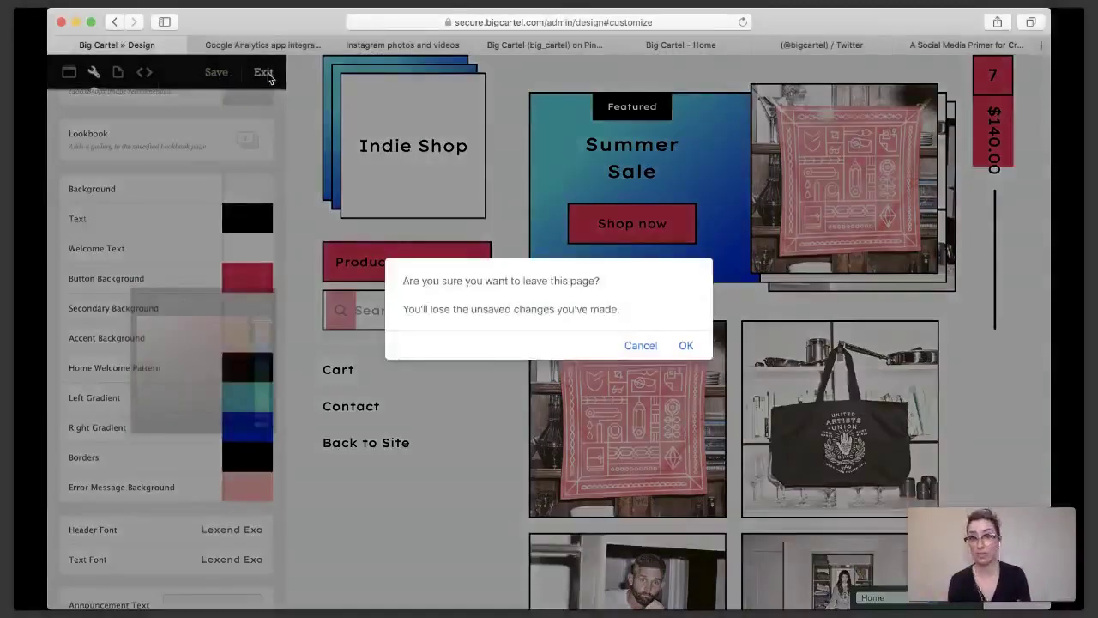
click(686, 346)
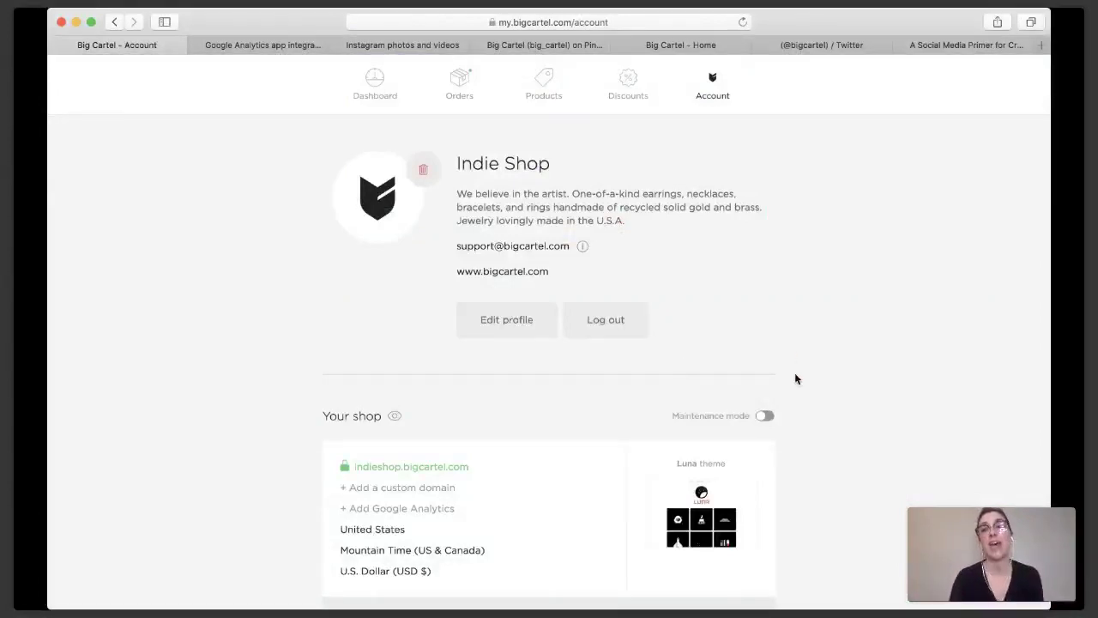
- Reopen the shop's design editor and preview the Parade theme
scroll(795, 377, down, 5)
click(710, 221)
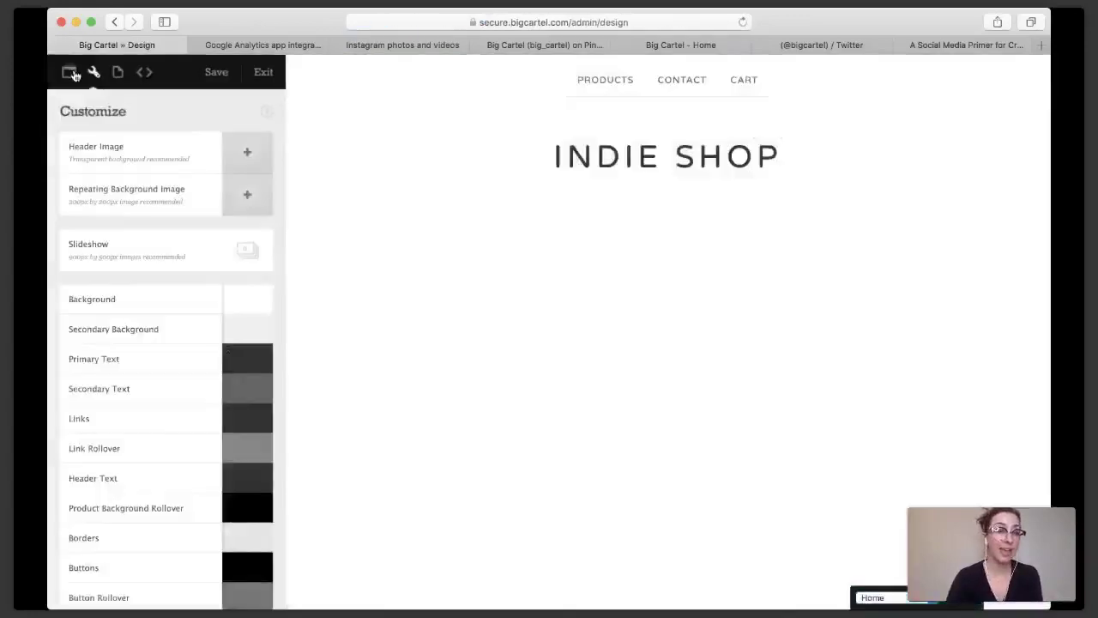
click(69, 72)
scroll(95, 290, down, 5)
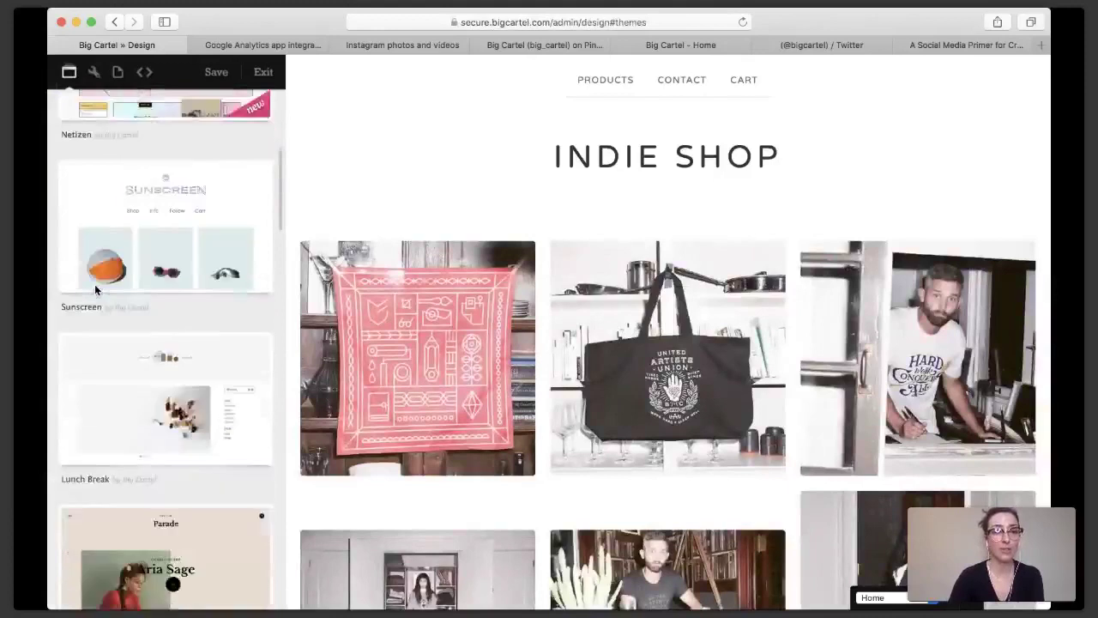
click(215, 450)
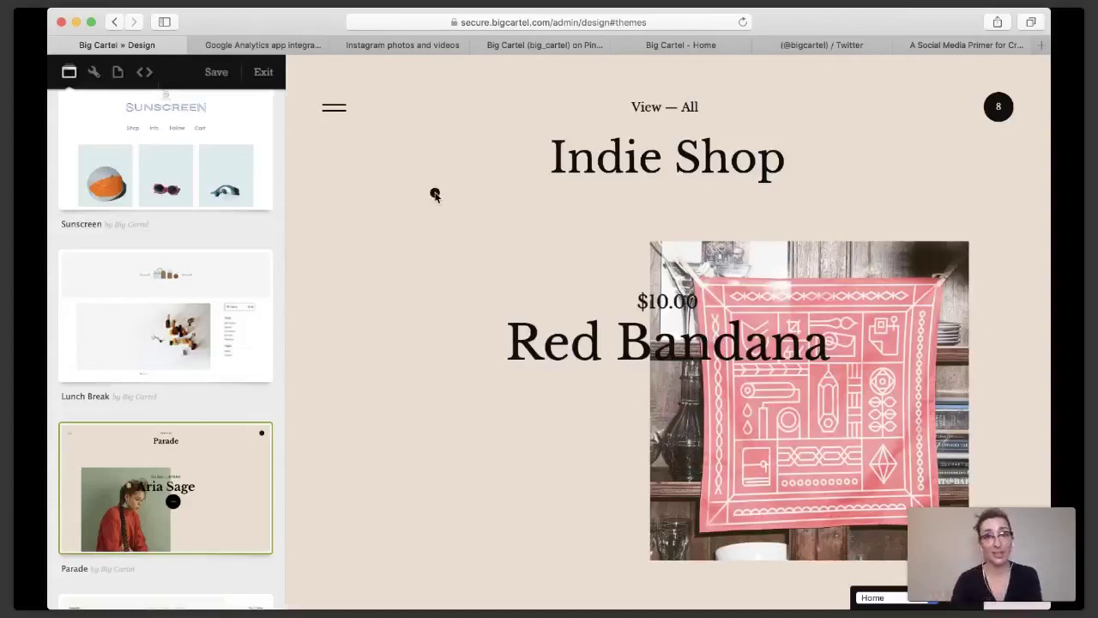
- Try the Parade theme's Background in orange and light tan, and leave the design editor without saving
click(95, 73)
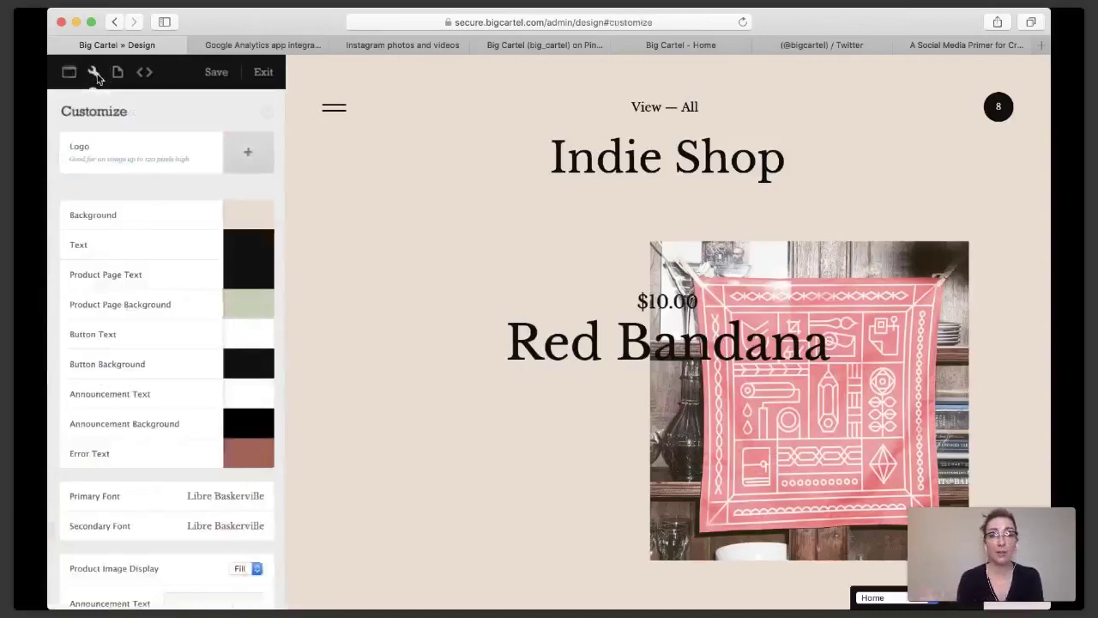
click(248, 216)
click(246, 268)
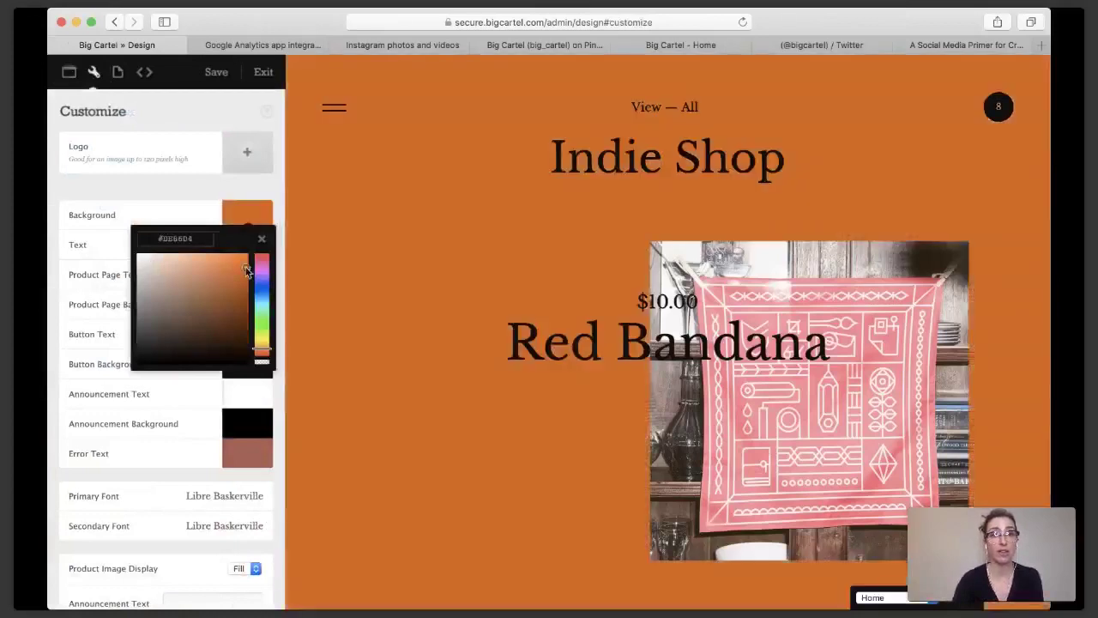
drag(163, 271, 164, 263)
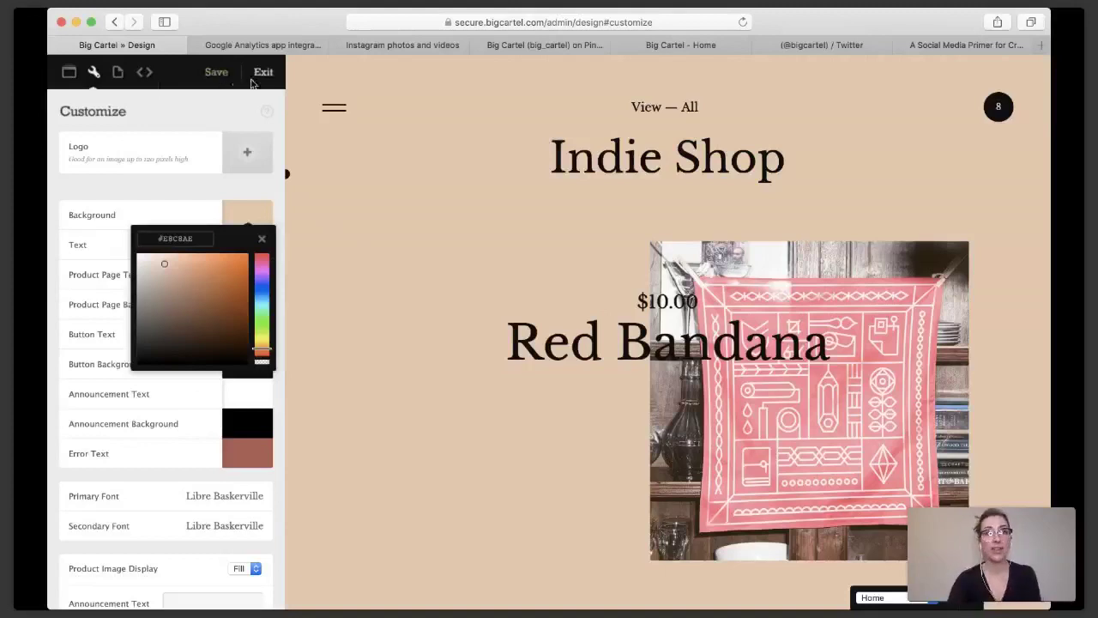
click(263, 74)
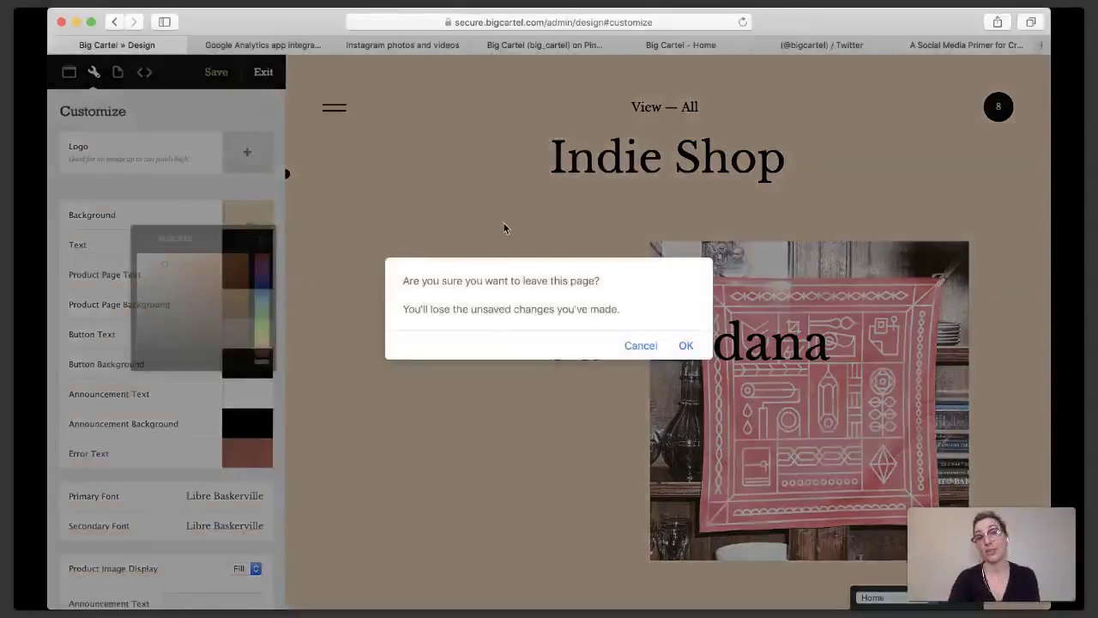
click(687, 347)
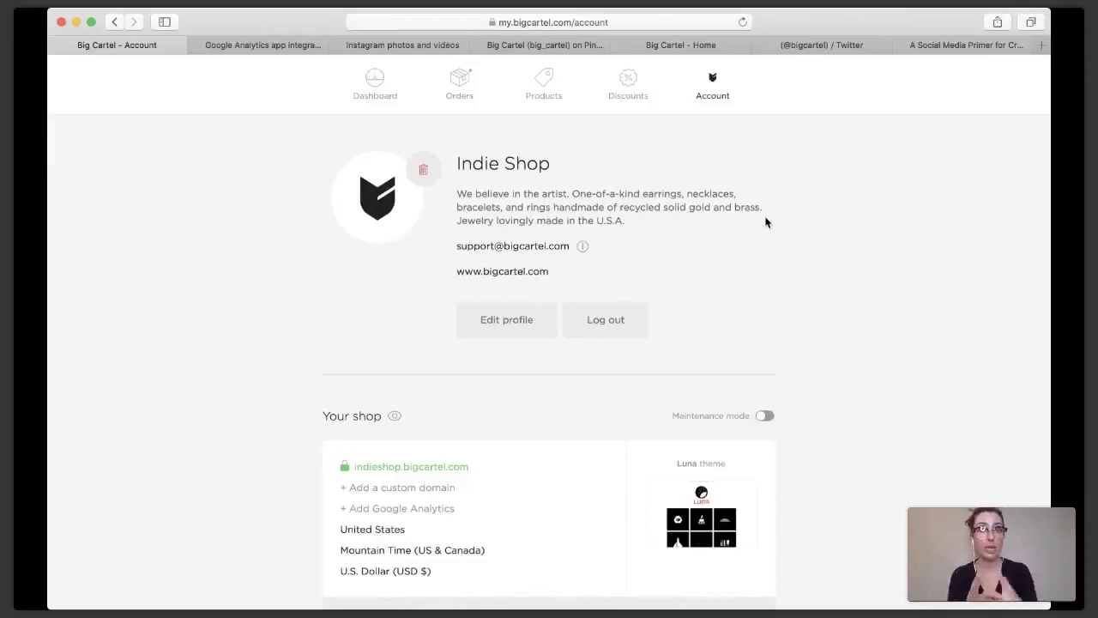
- Open the Get Em' Tiger Sweatshirt product for editing and change its name to "Grey Melange Get Em' Tiger Sweatshirt"
click(547, 78)
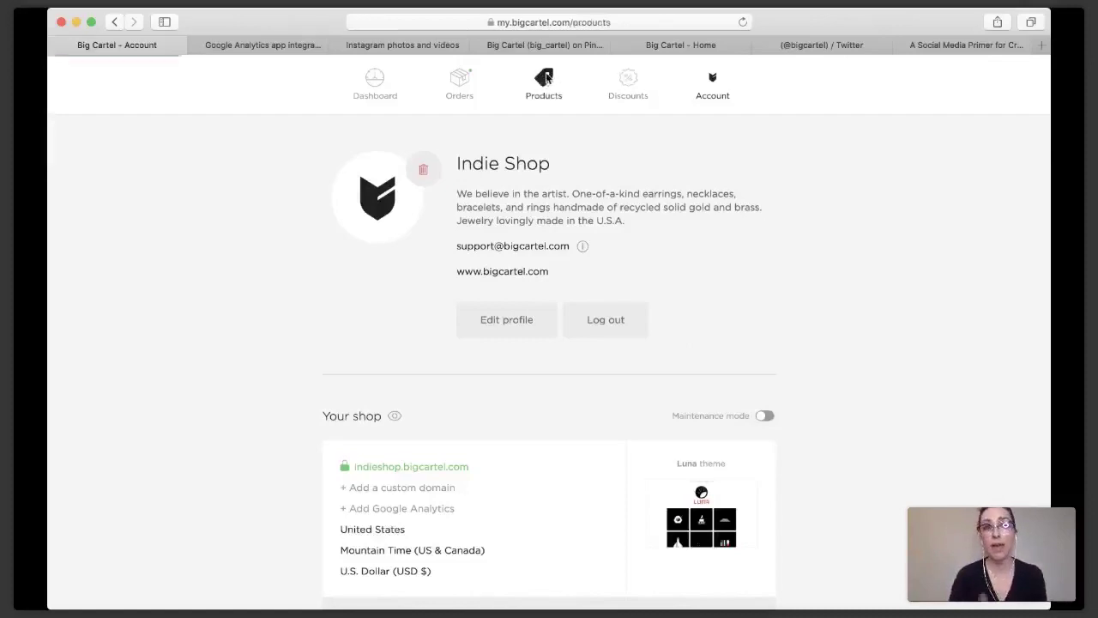
click(324, 466)
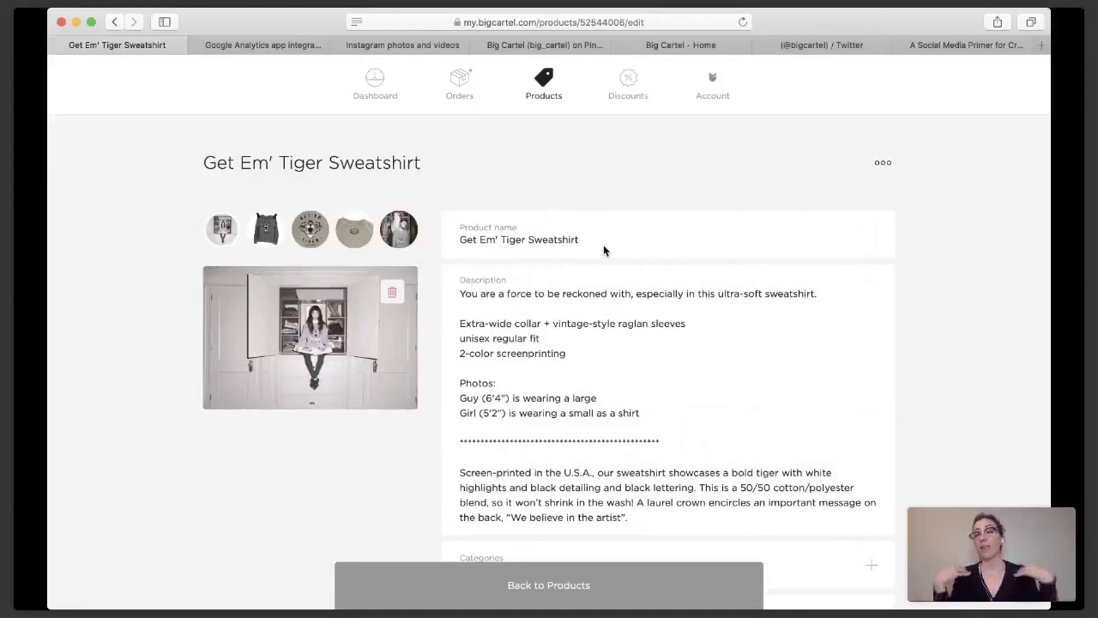
click(462, 241)
text(Grey )
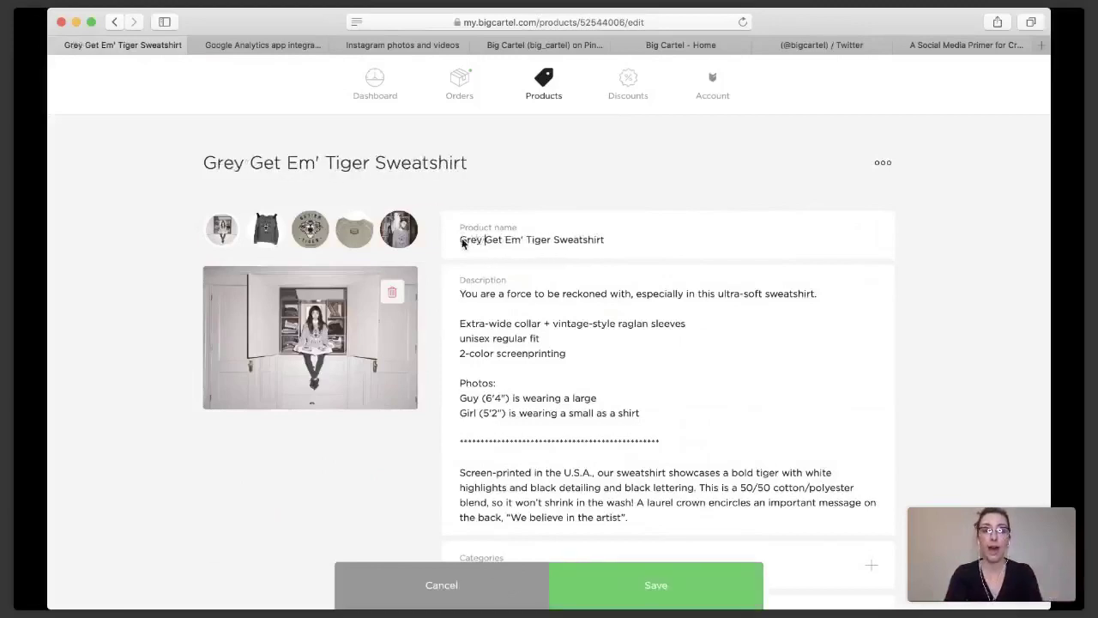
text(Melage)
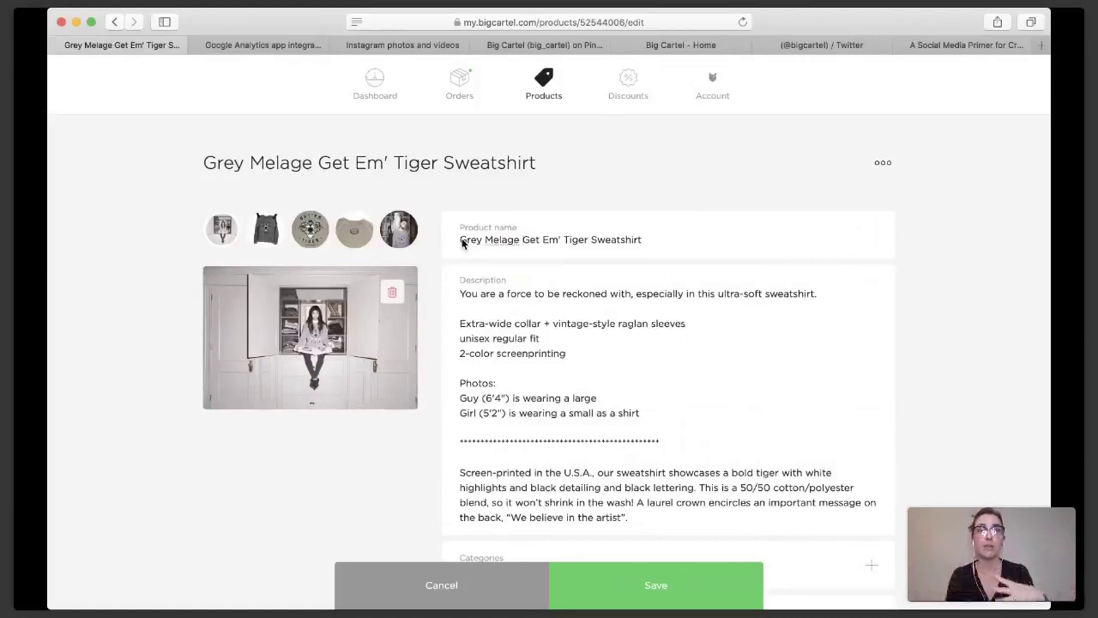
click(511, 240)
text(n)
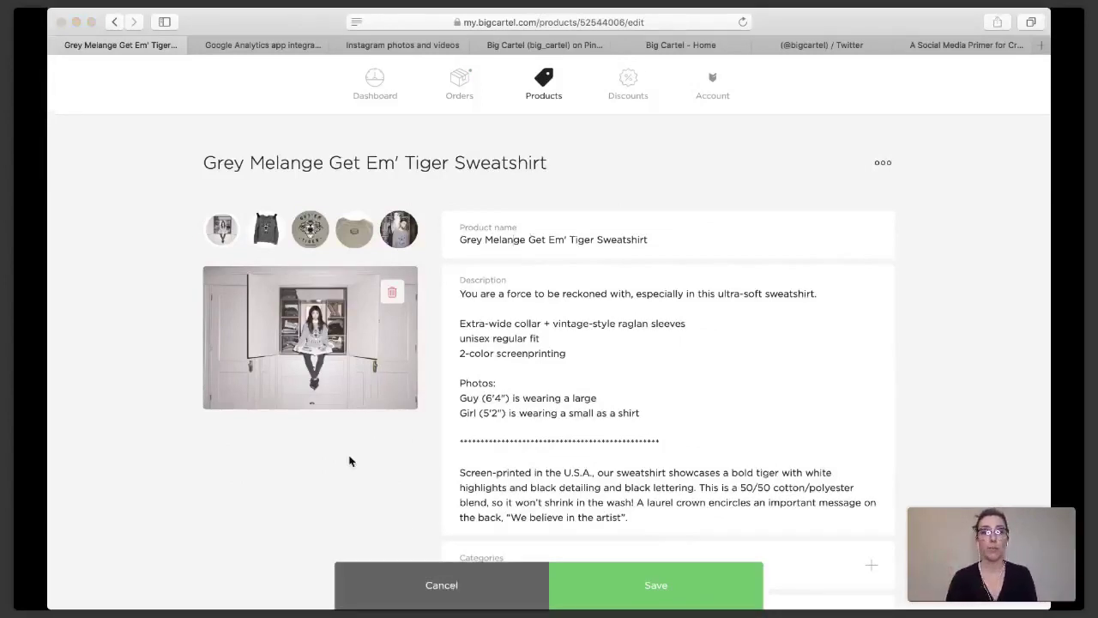
- Discard the unsaved edits to the sweatshirt product and return to the product list
click(612, 225)
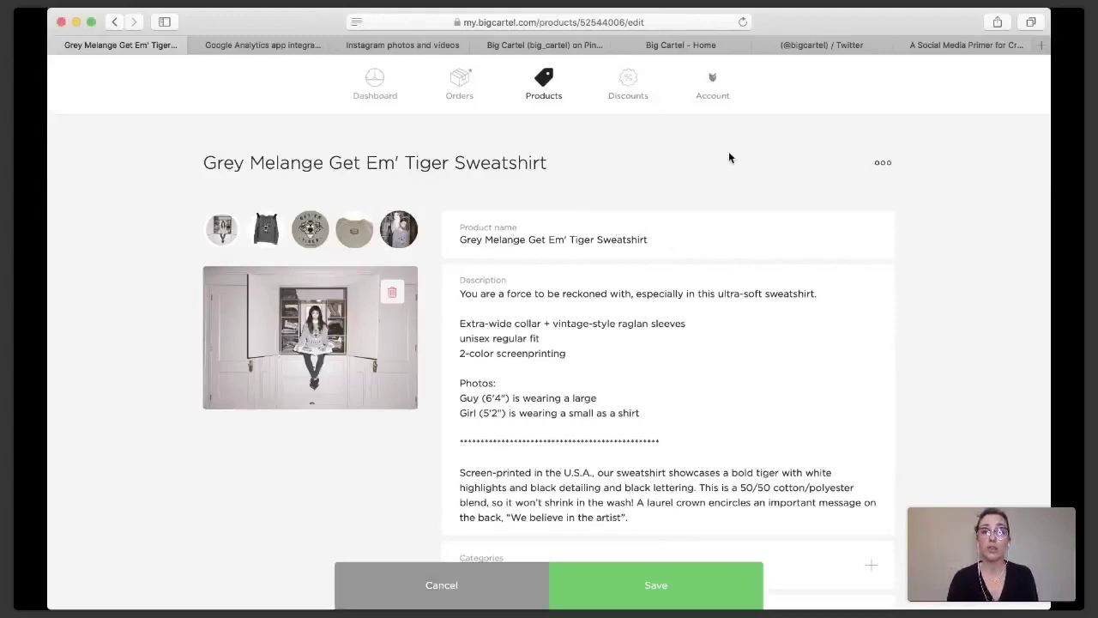
scroll(729, 151, down, 5)
click(456, 576)
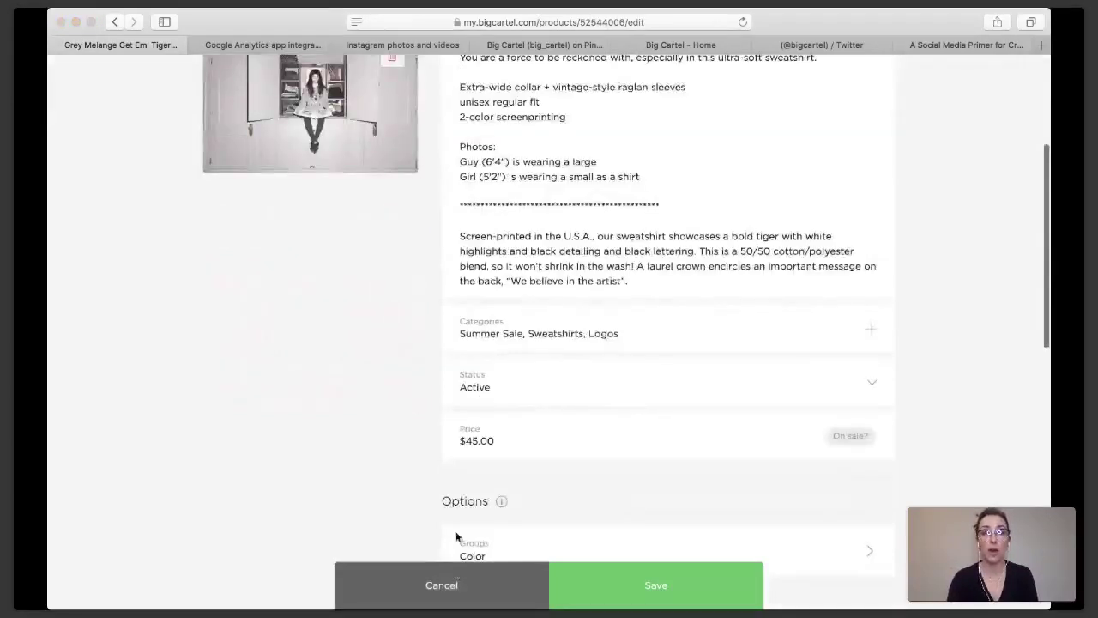
click(677, 226)
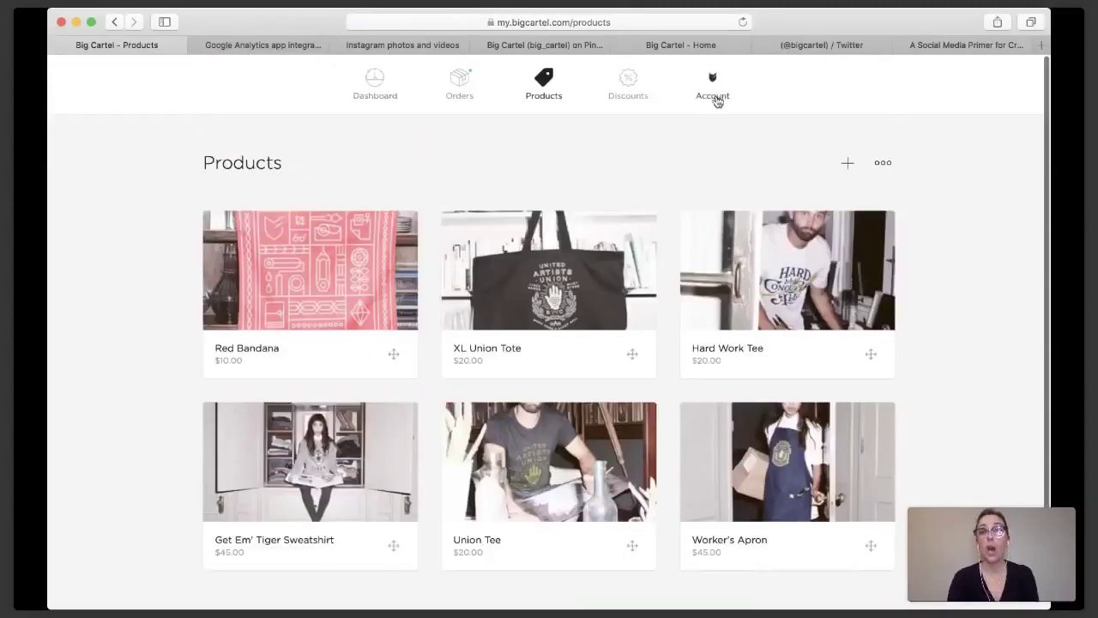
- Open the account page and review the shop's address, custom domain and Google Analytics options
click(716, 95)
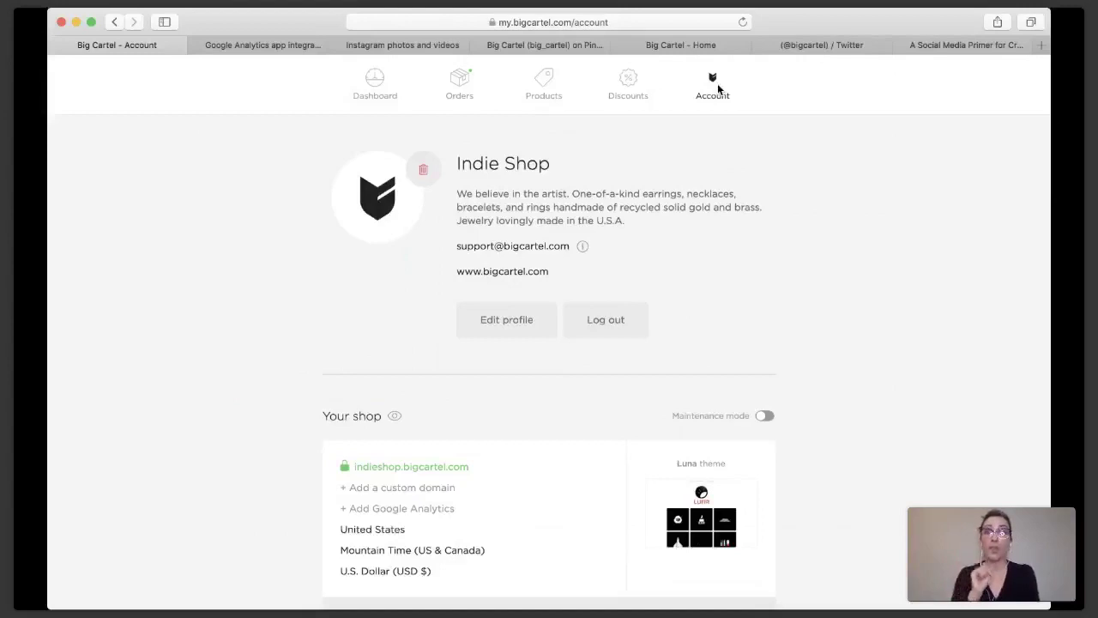
scroll(843, 207, down, 2)
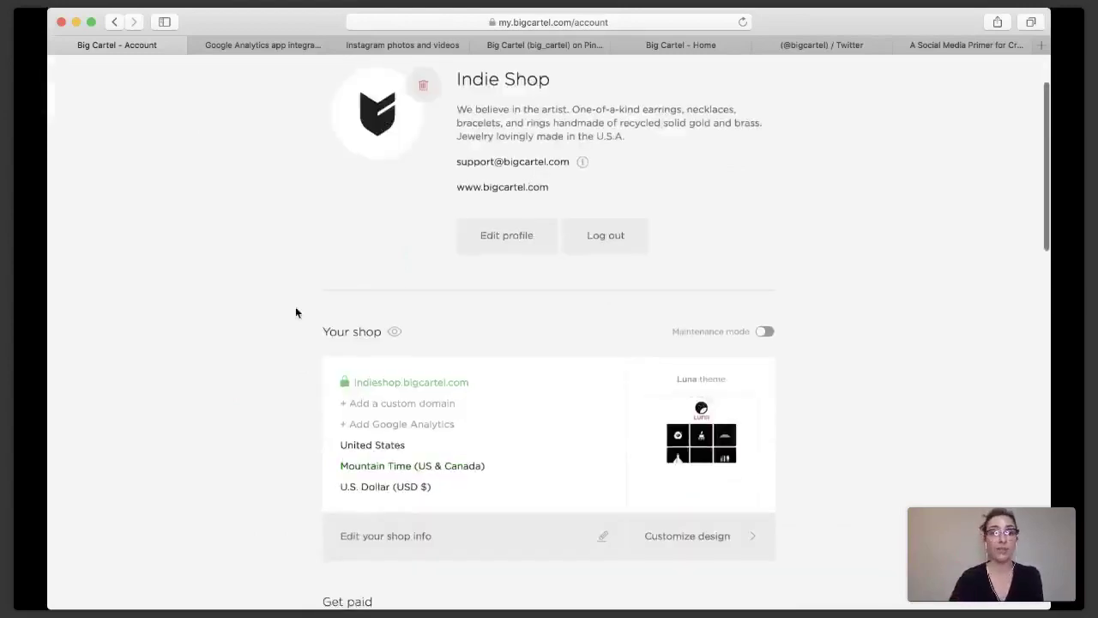
mouse_move(345, 391)
scroll(345, 392, down, 3)
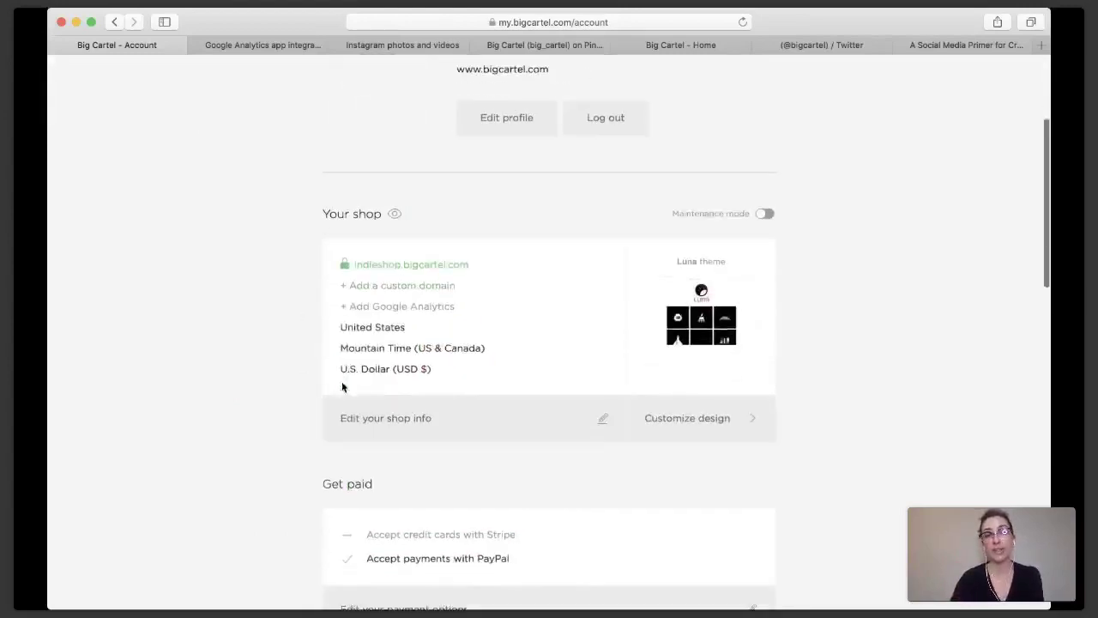
mouse_move(345, 263)
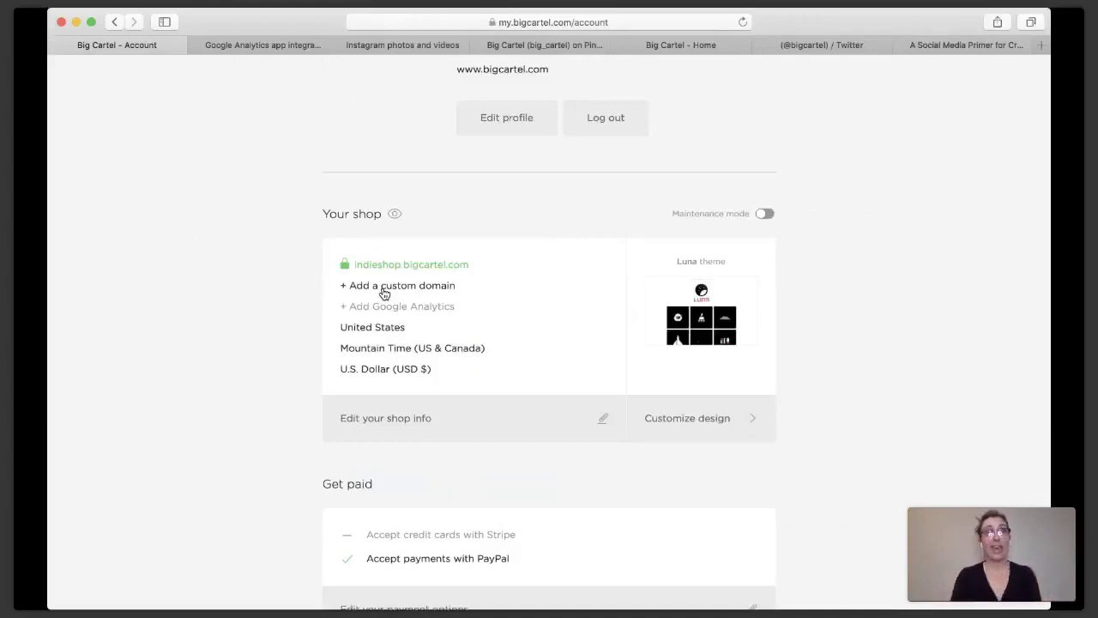
- Read the Google Analytics help article's details and its instructions for creating and linking an account
click(265, 44)
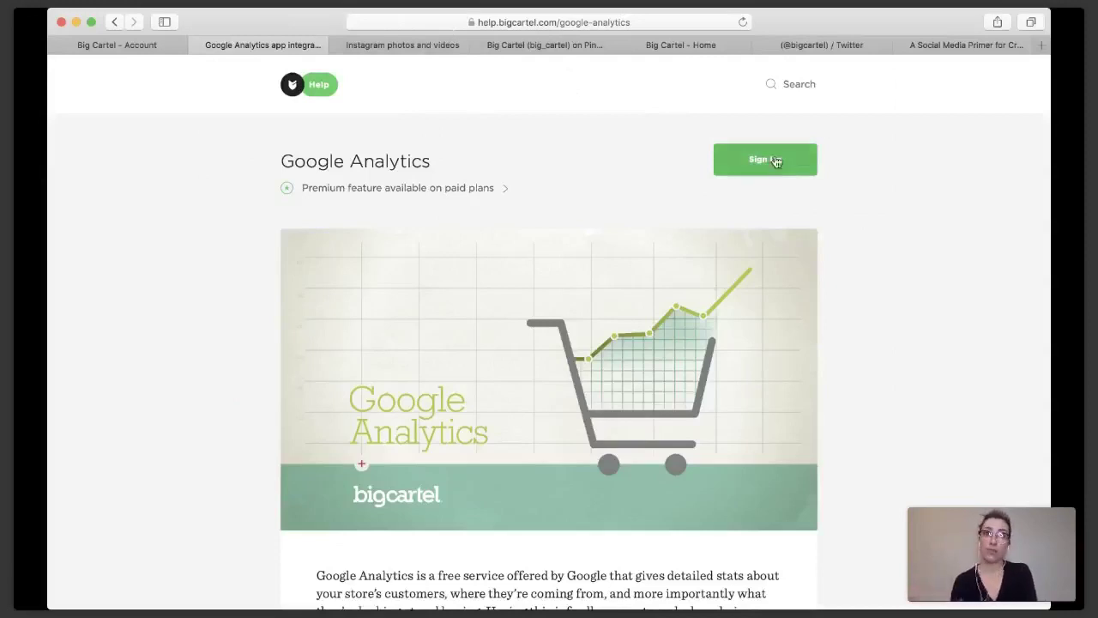
scroll(775, 160, down, 10)
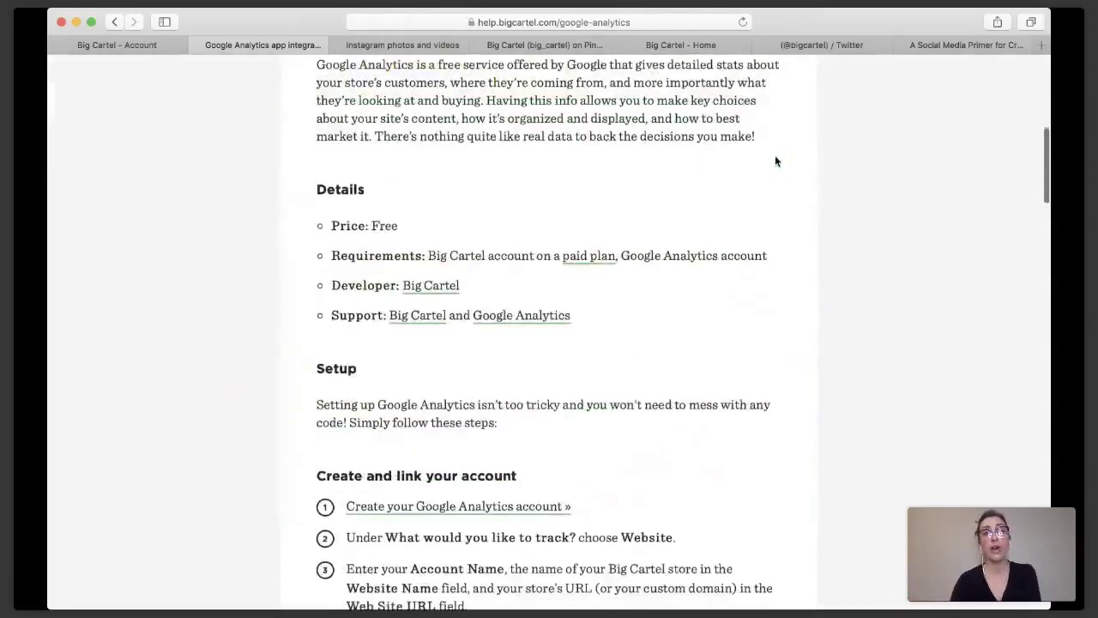
scroll(776, 160, down, 5)
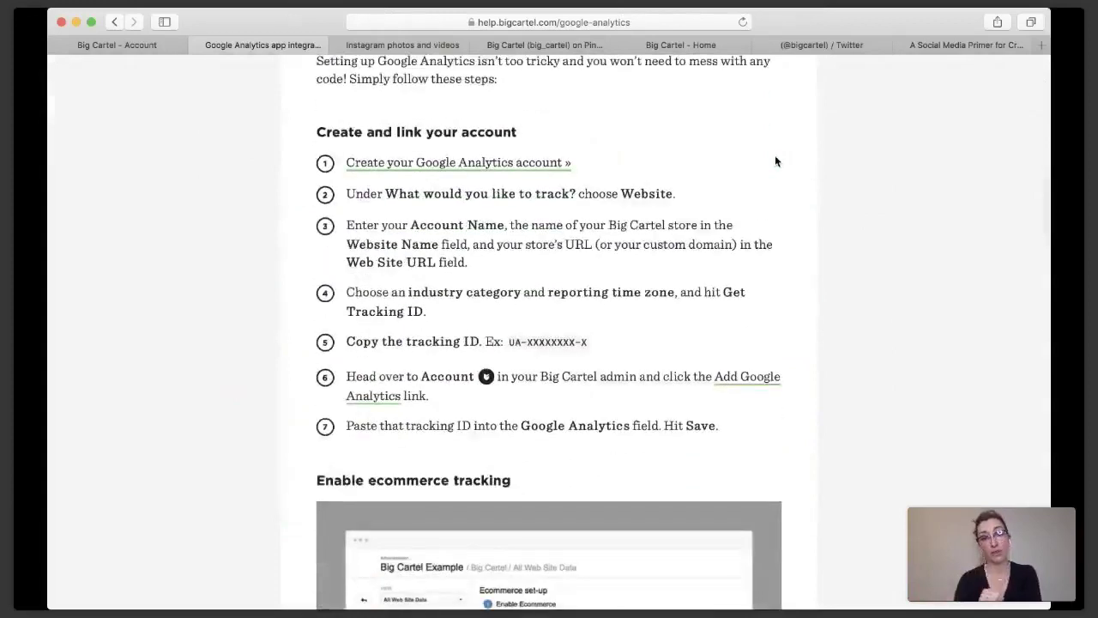
- Return to the Big Cartel account page, view the Google Analytics property ID field in the shop info, and close it without saving
click(152, 49)
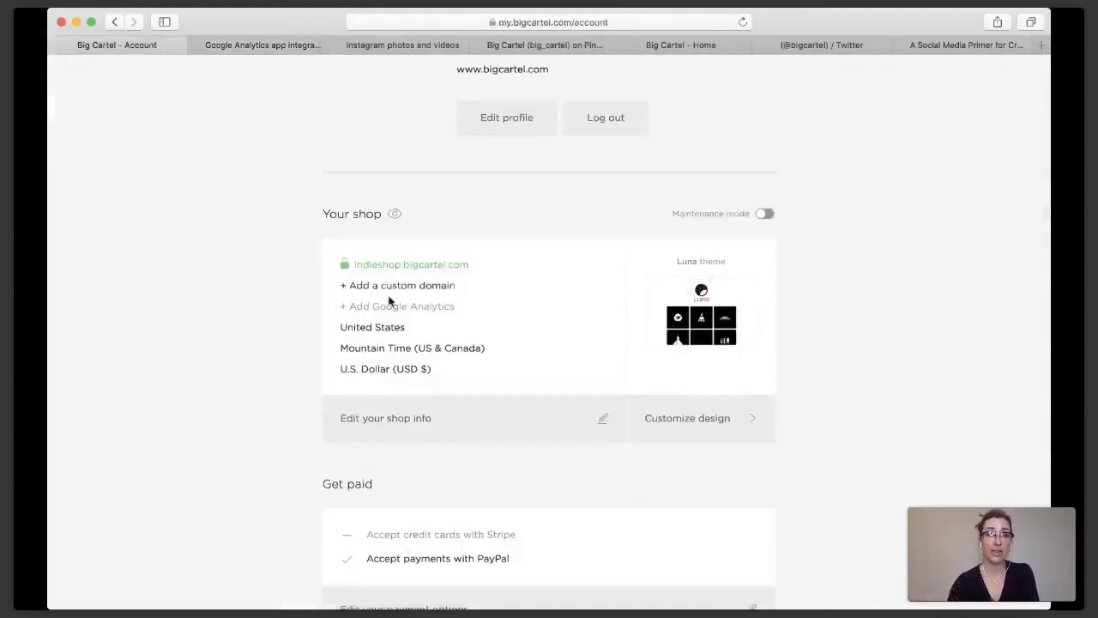
click(393, 418)
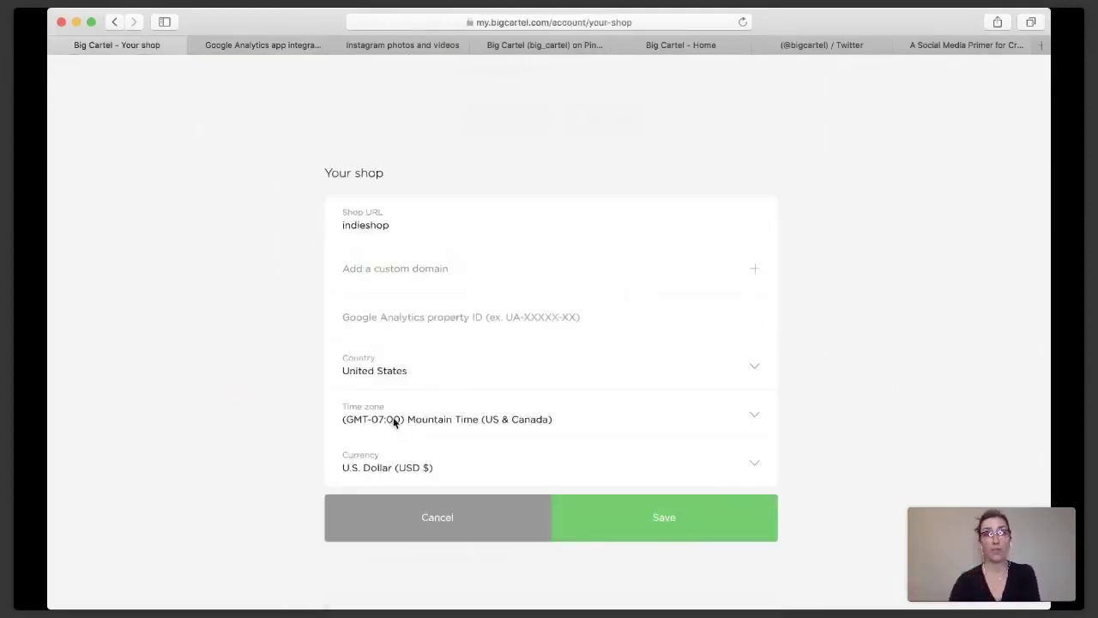
click(459, 519)
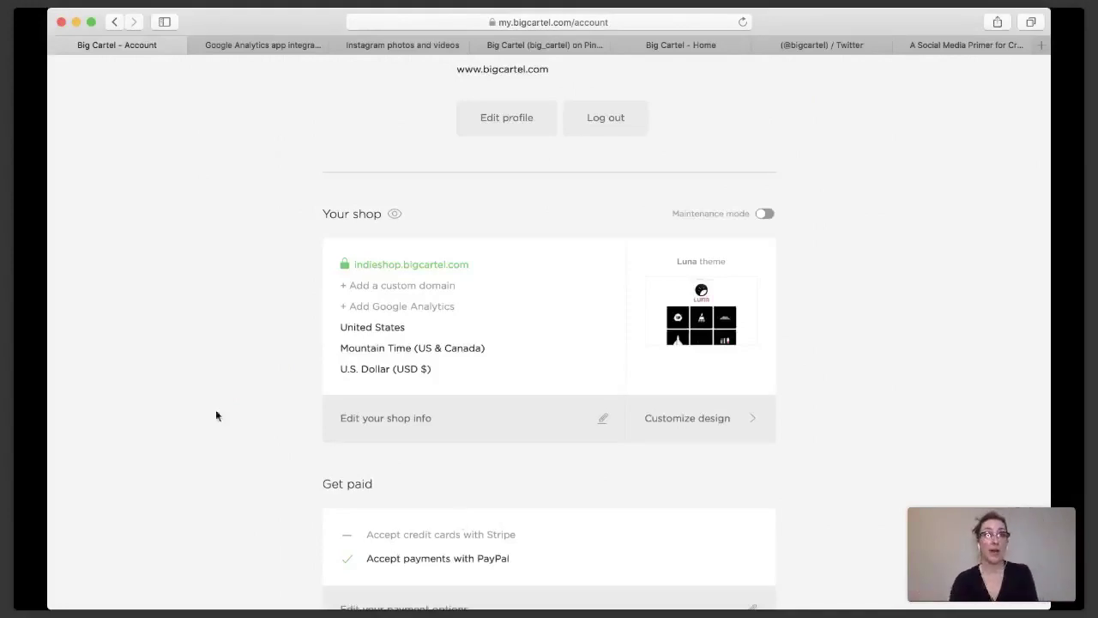
- View Big Cartel's social media profiles on Instagram, Pinterest, Facebook and Twitter, and return to the Instagram profile
click(400, 44)
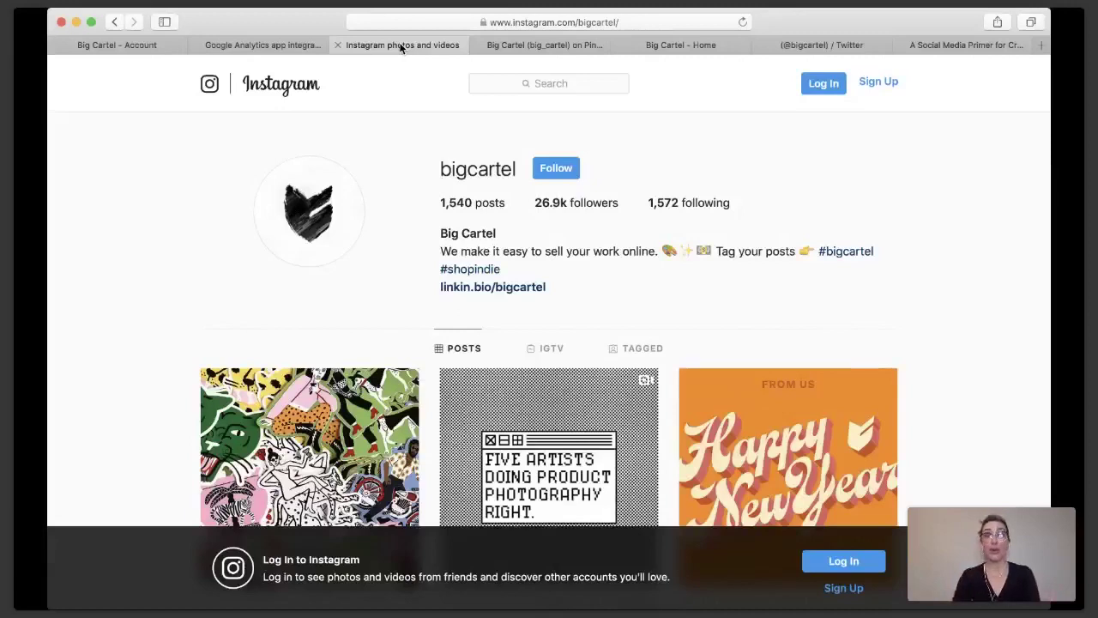
click(536, 46)
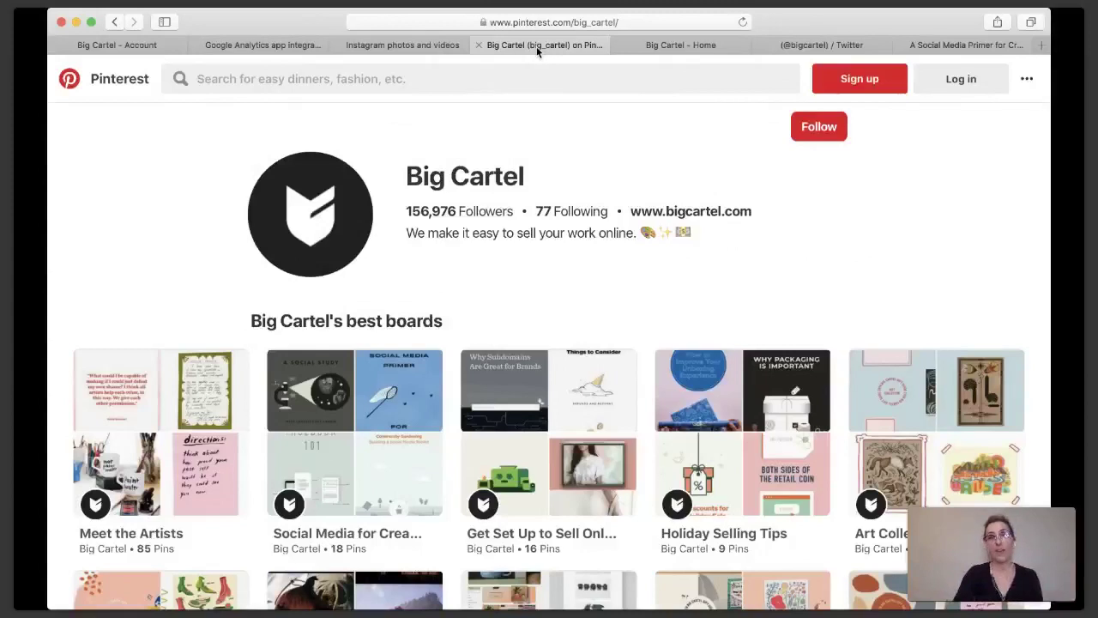
click(688, 43)
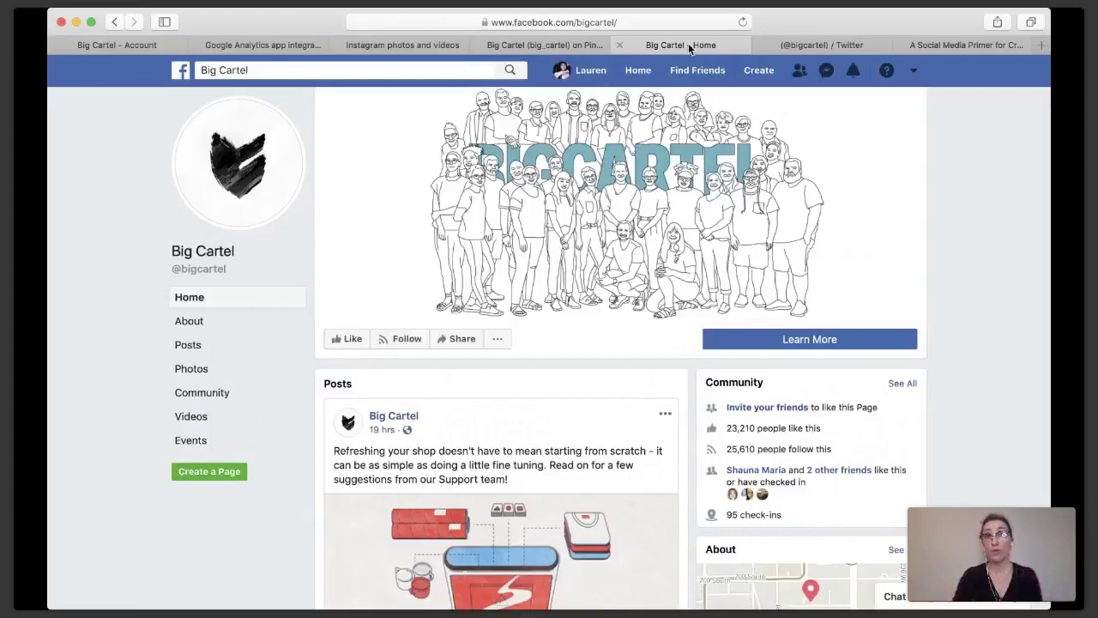
click(832, 41)
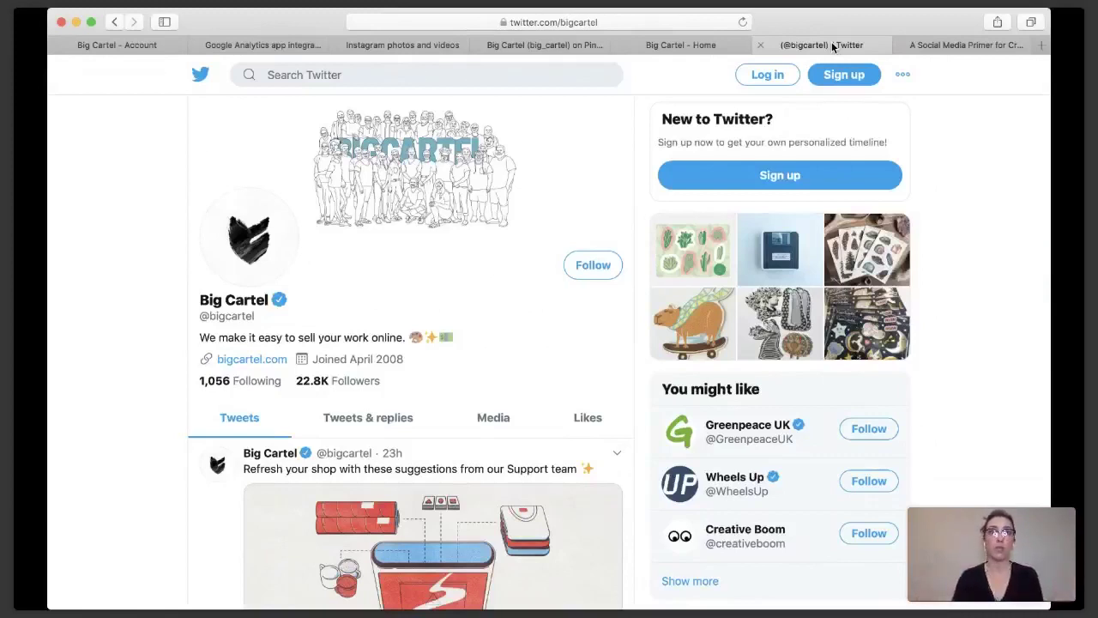
click(409, 46)
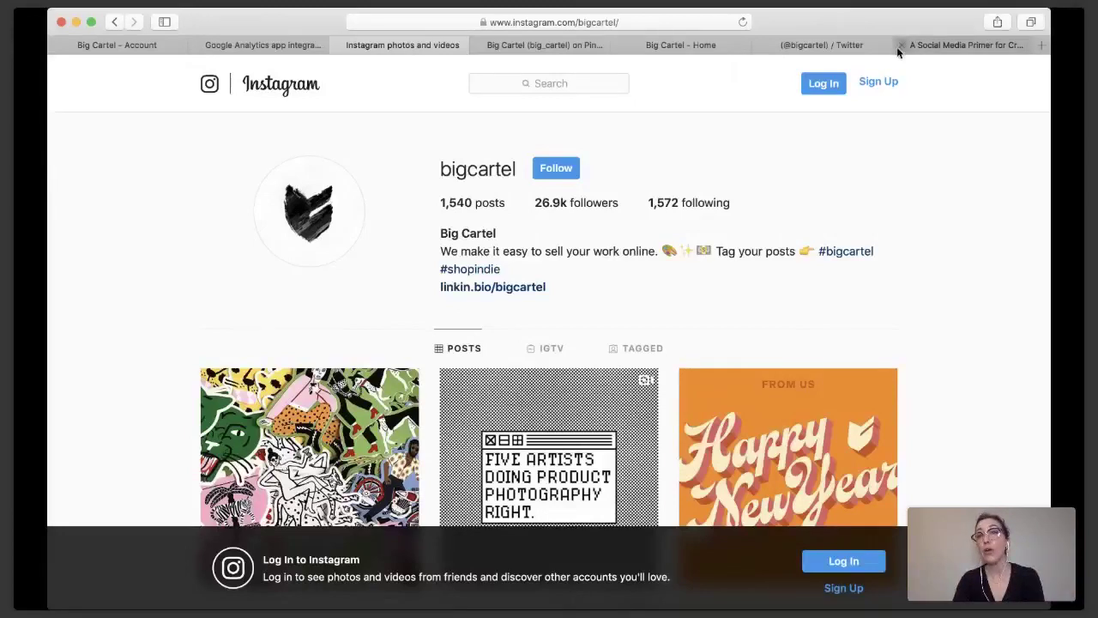
- Read the blog article "A Social Media Primer for Creatives" through its section on social media management tools
click(956, 46)
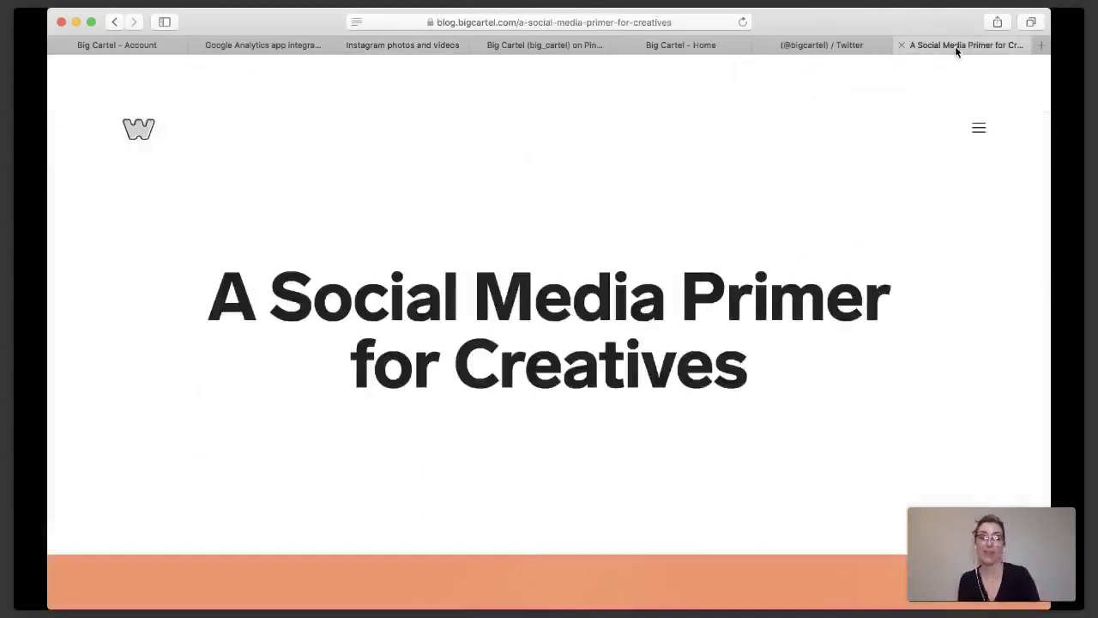
scroll(772, 231, down, 6)
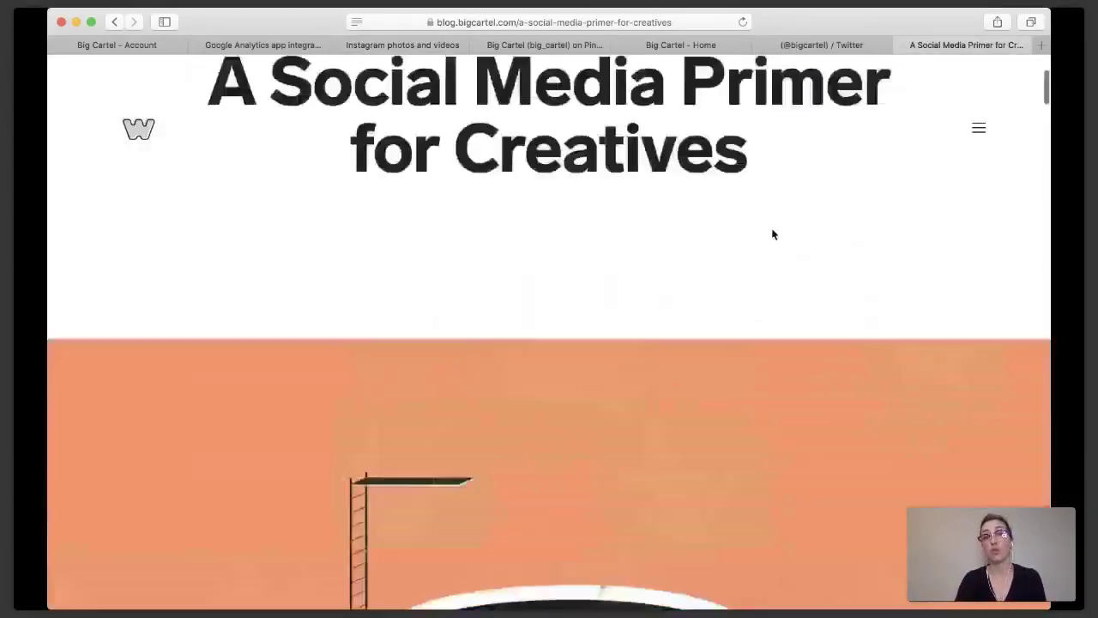
scroll(772, 229, down, 10)
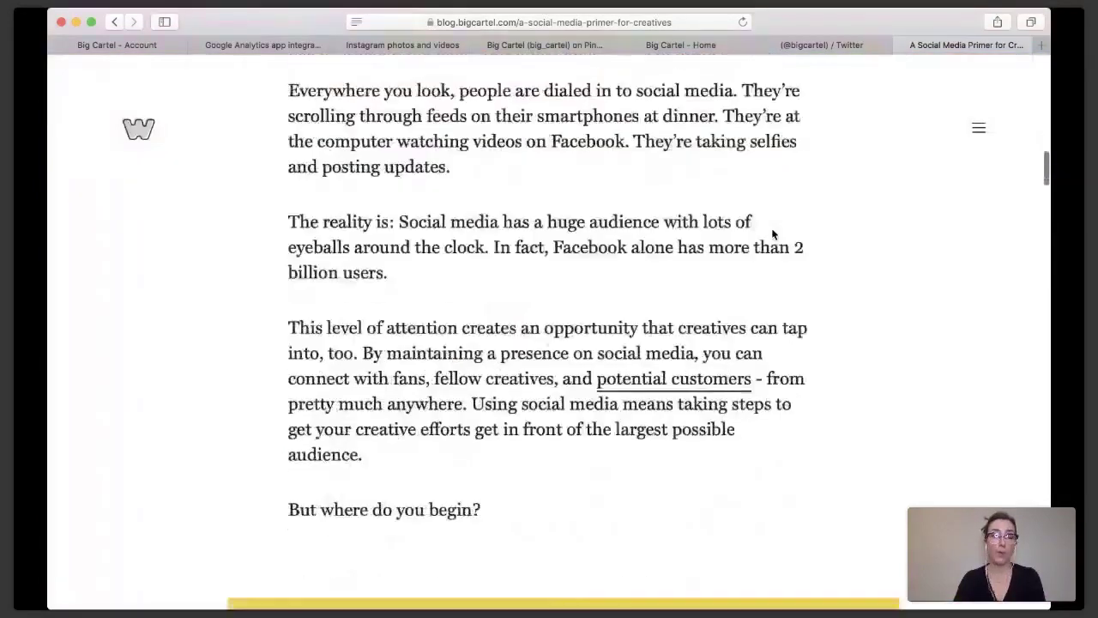
scroll(773, 233, down, 10)
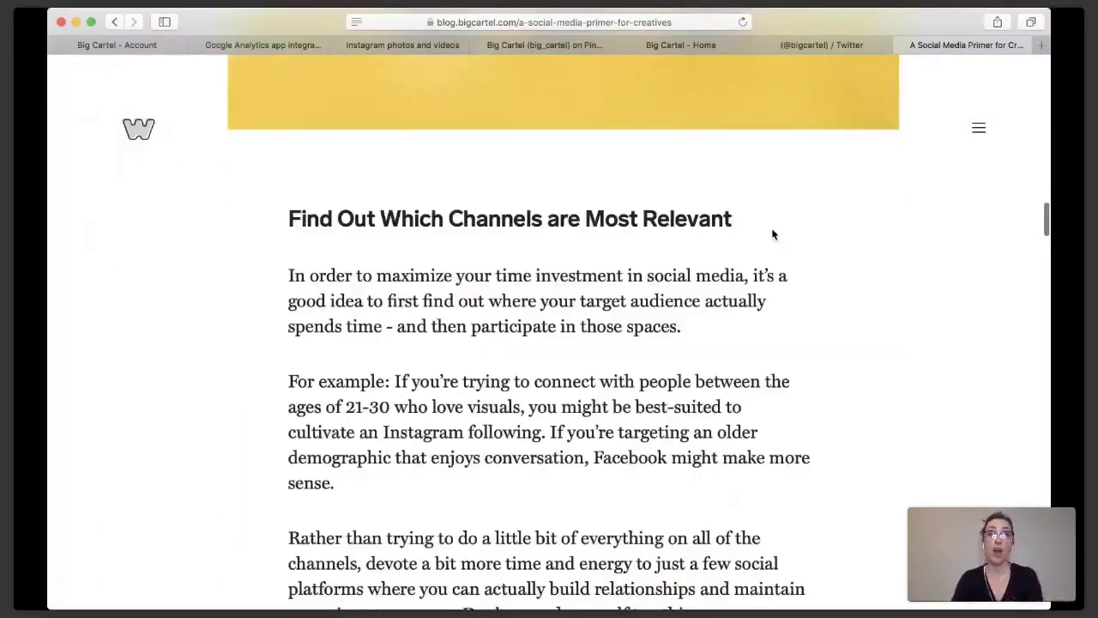
scroll(772, 234, down, 15)
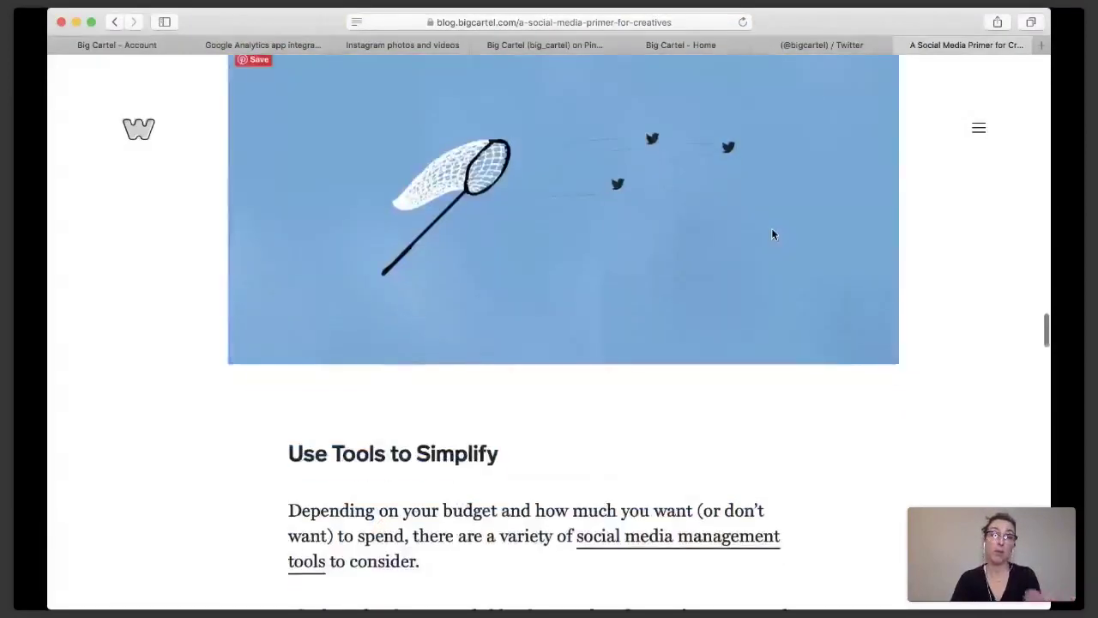
scroll(772, 231, up, 1)
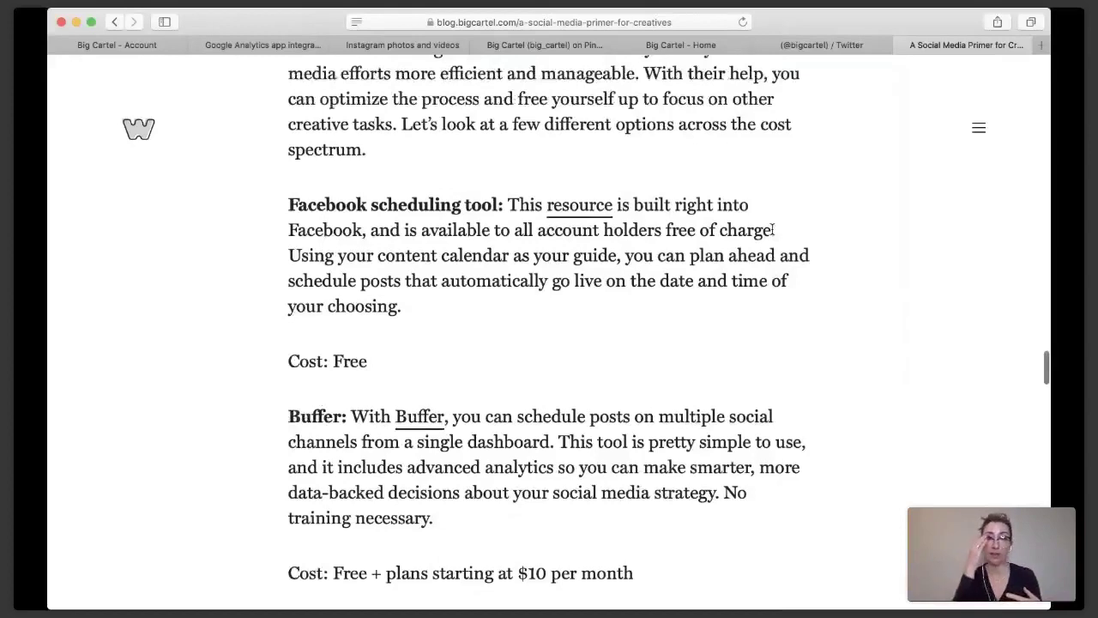
scroll(772, 232, up, 1)
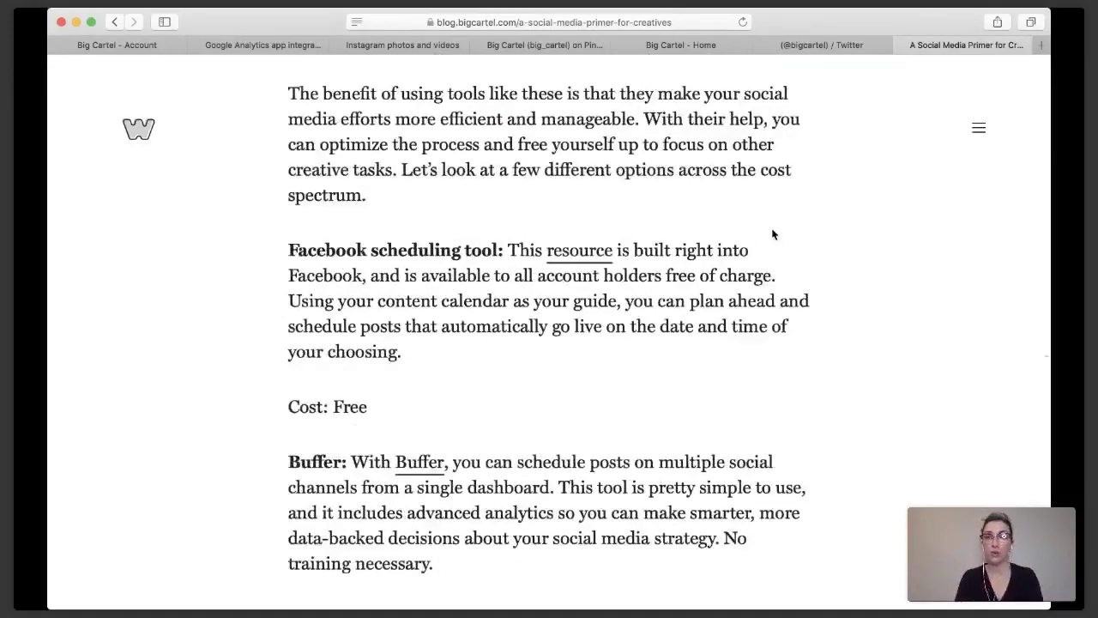
scroll(772, 234, down, 4)
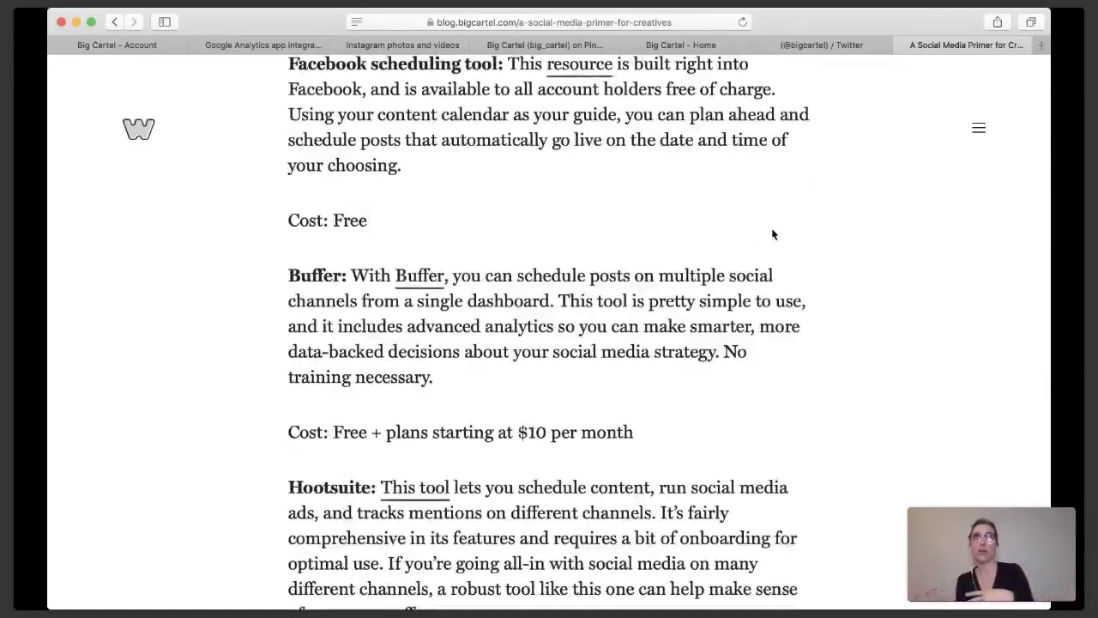